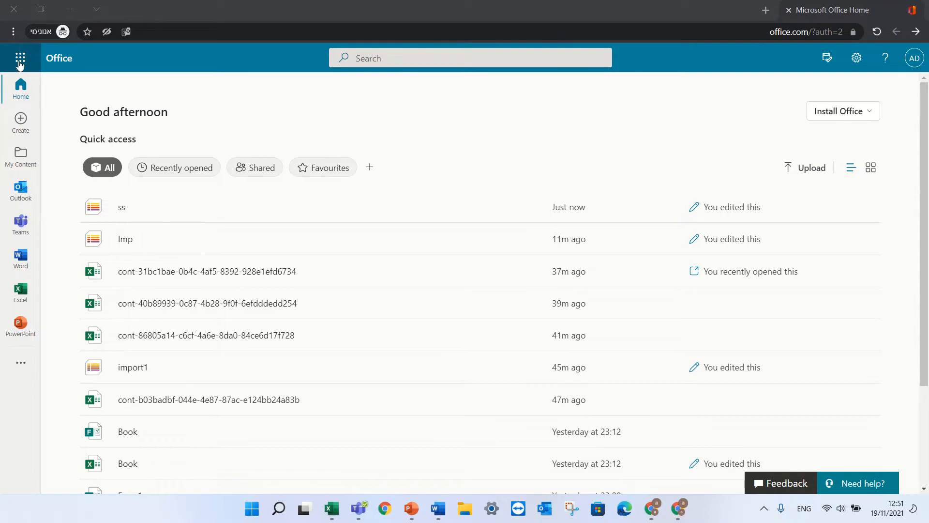
- Open Microsoft Lists from the Office apps and start creating a new list from Excel
click(18, 62)
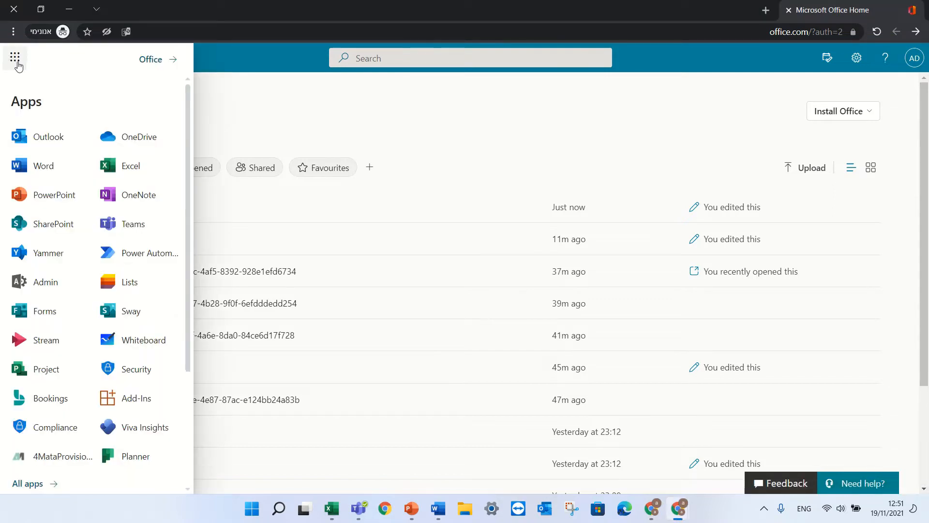
click(132, 289)
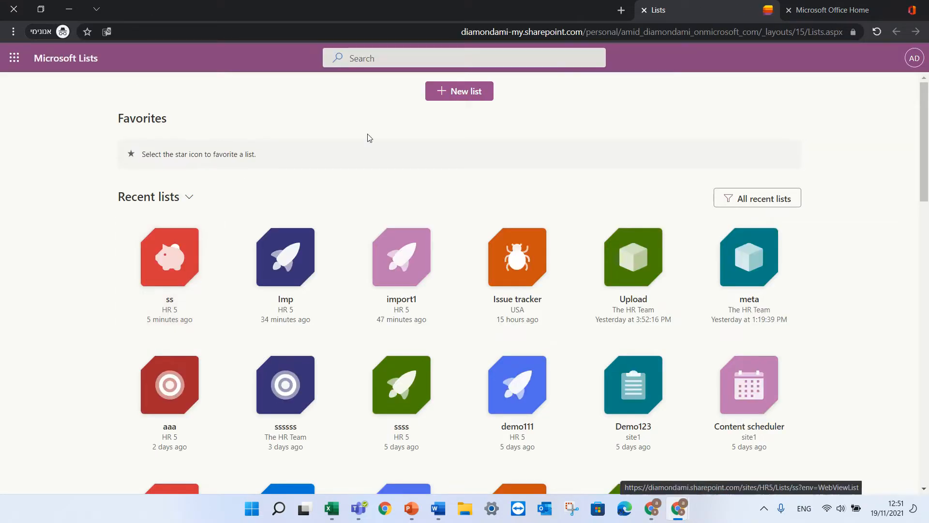
click(460, 94)
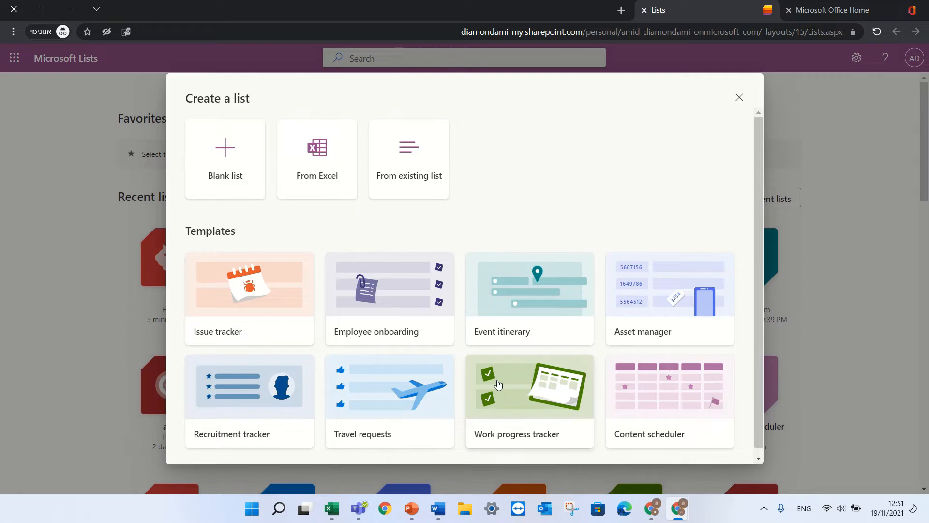
click(324, 180)
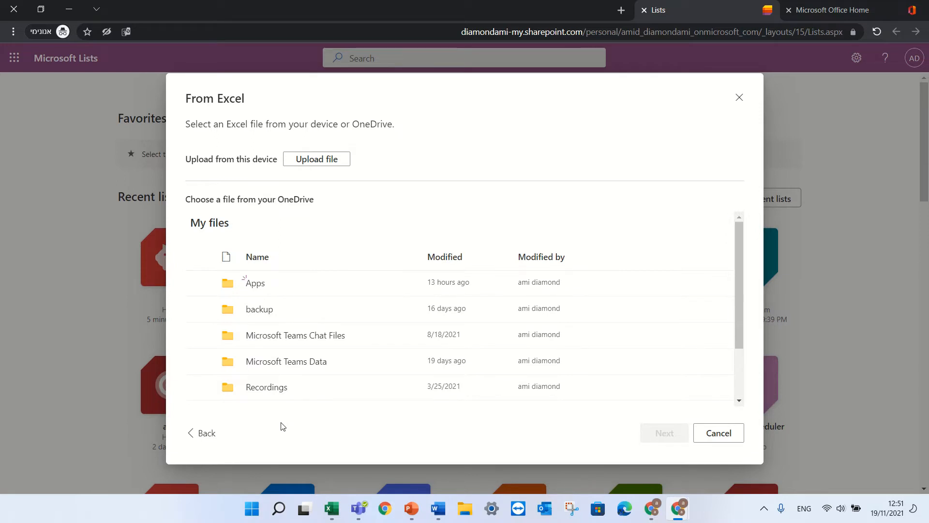
- Switch to the cont.xlsx workbook in Excel and examine the countries table's columns and its defined table name
click(337, 511)
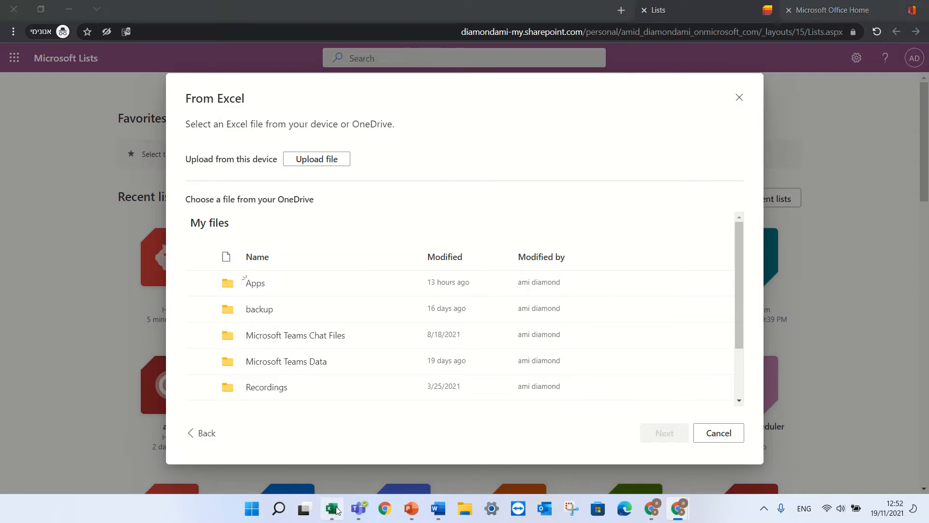
click(638, 254)
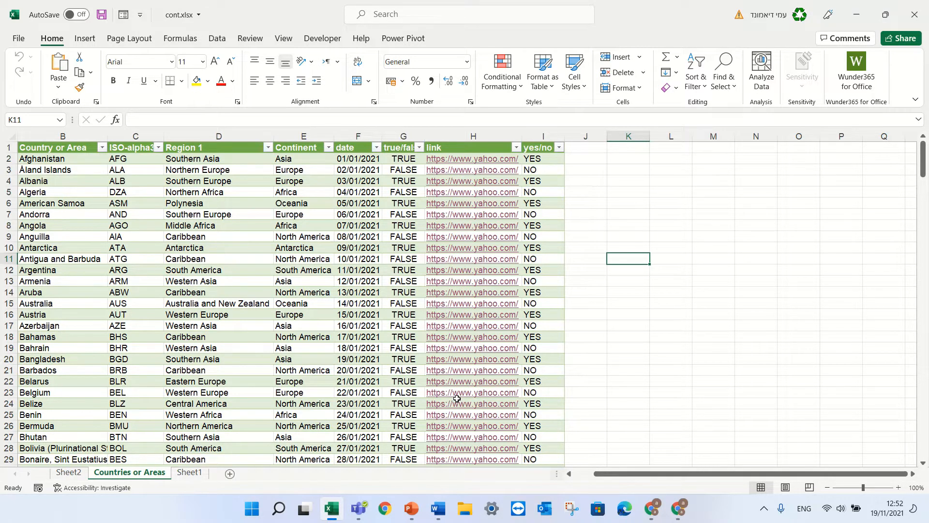
click(56, 192)
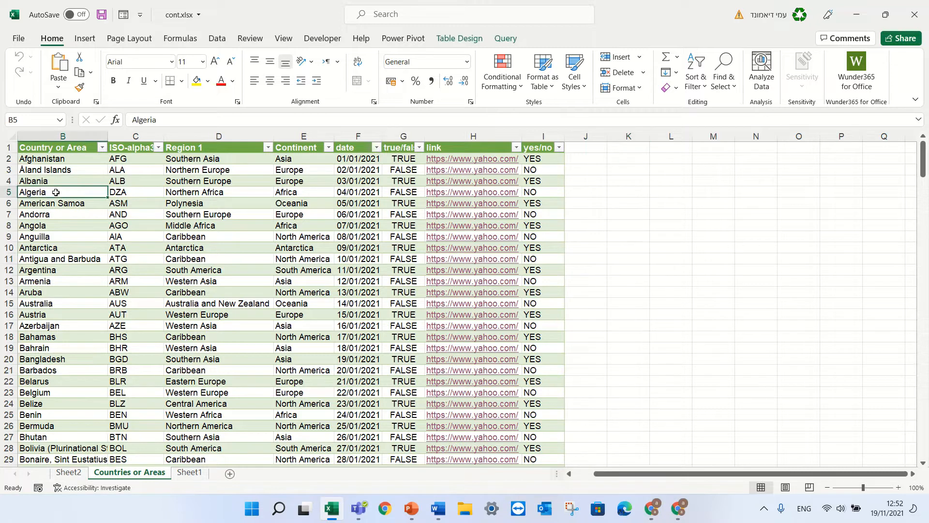
click(297, 190)
click(362, 183)
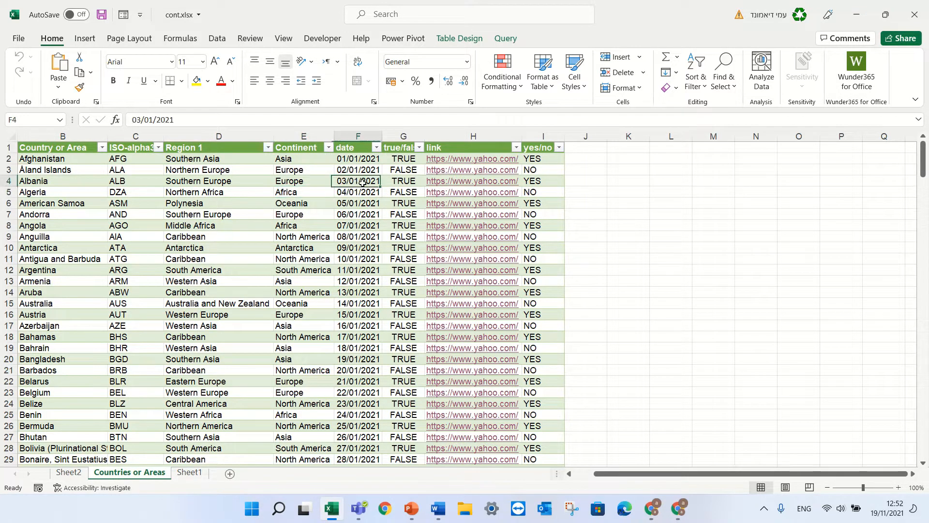
click(391, 180)
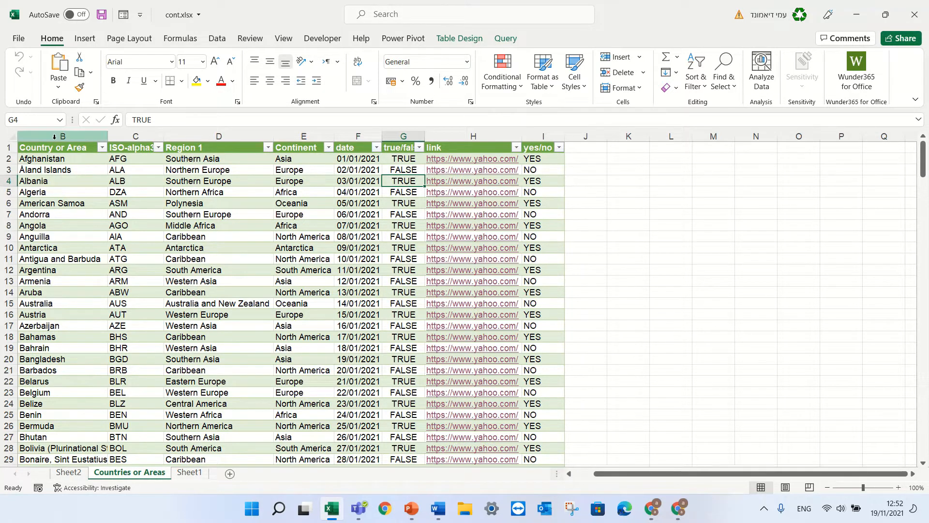
click(61, 121)
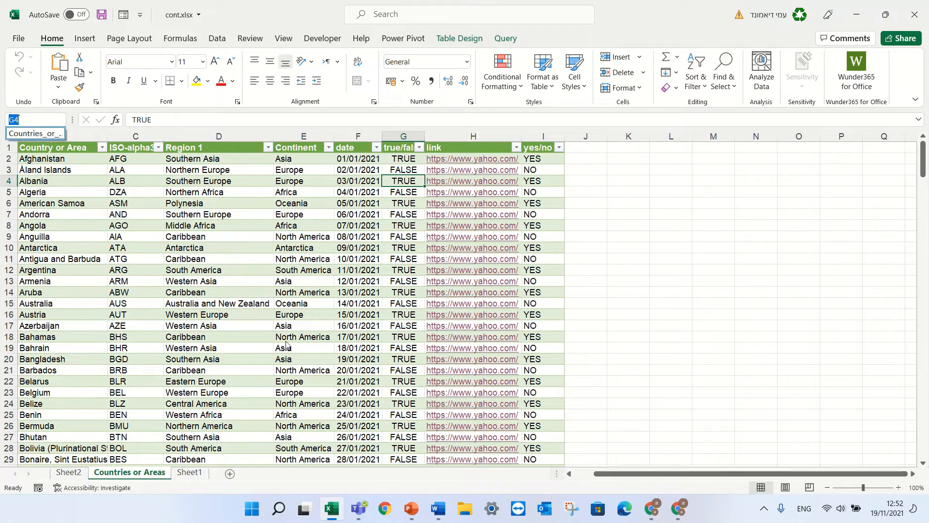
click(661, 323)
- Enter the sample texts dasdasd, adads, dsds and asdas in cells L7:M8 beside the countries table
click(668, 217)
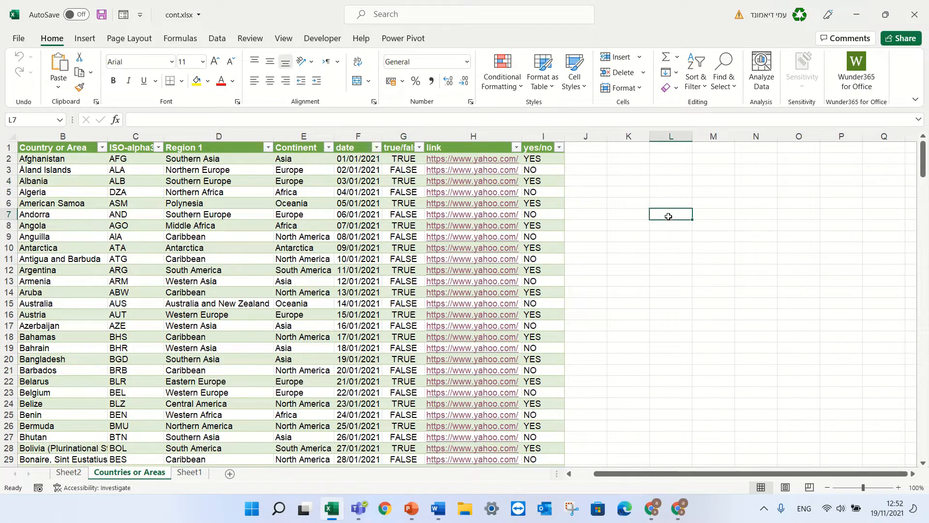
text(dasdasd)
key(Tab)
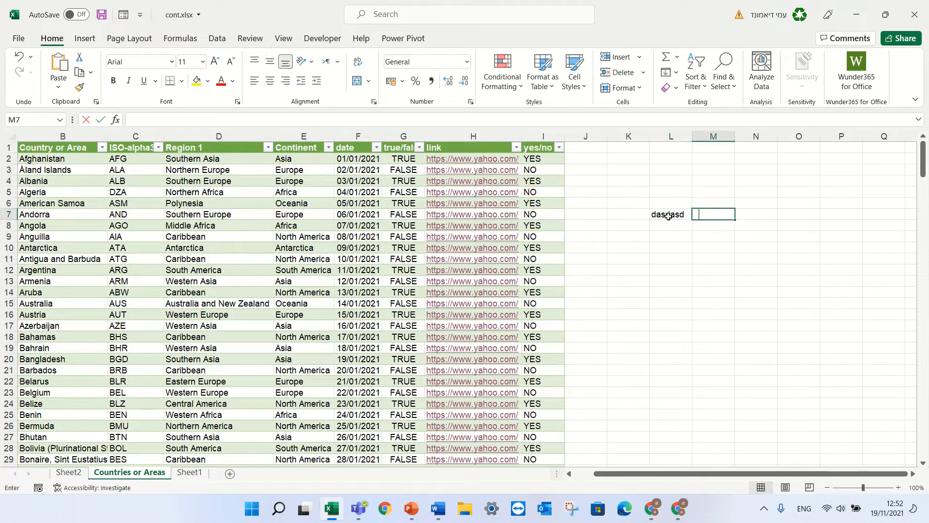
text(adads)
key(Return)
text(asdas)
key(Left)
key(Left)
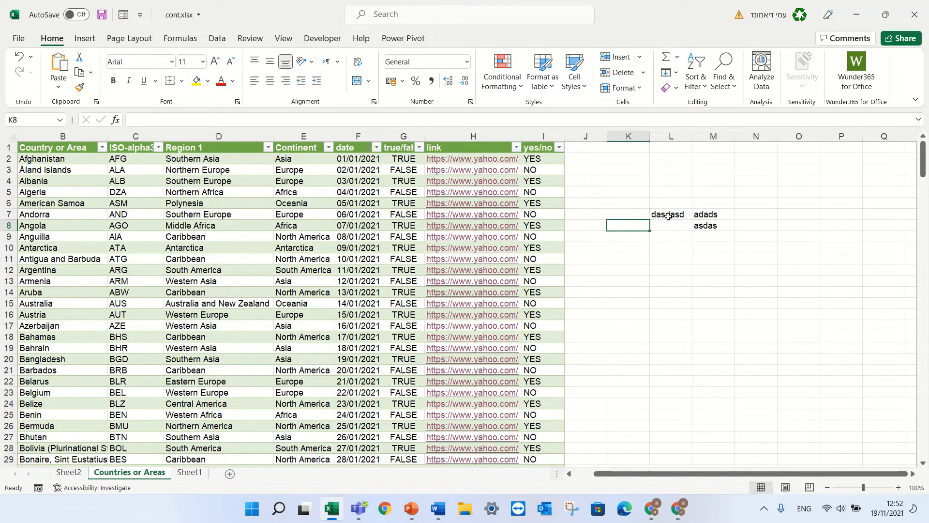
key(Right)
text(dsds)
- Convert cells L7:M8 into a table without using existing headers and check the workbook's list of table names
drag(707, 215, 681, 229)
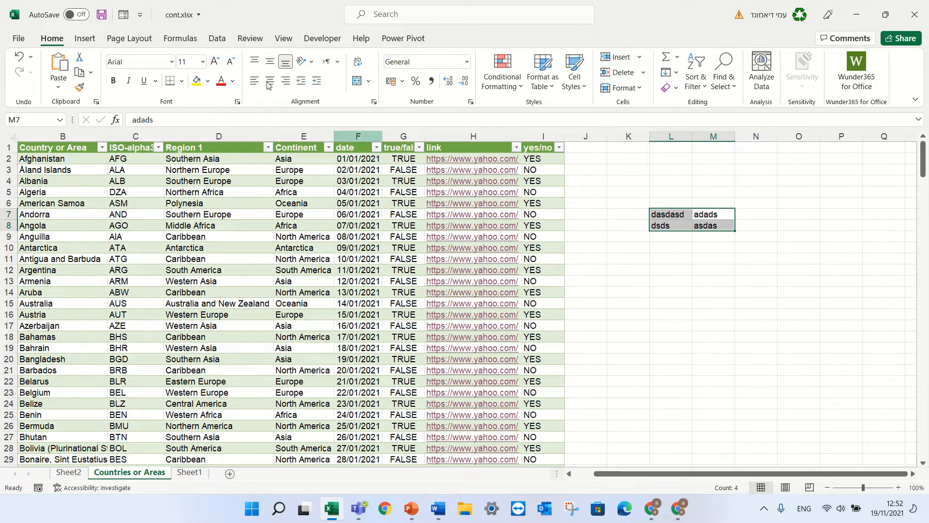
click(90, 39)
click(113, 71)
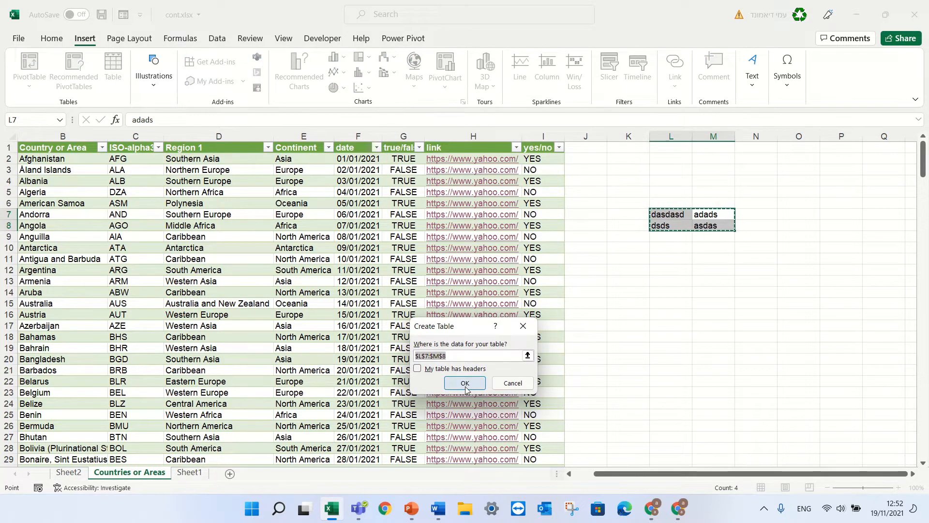
click(465, 387)
click(675, 292)
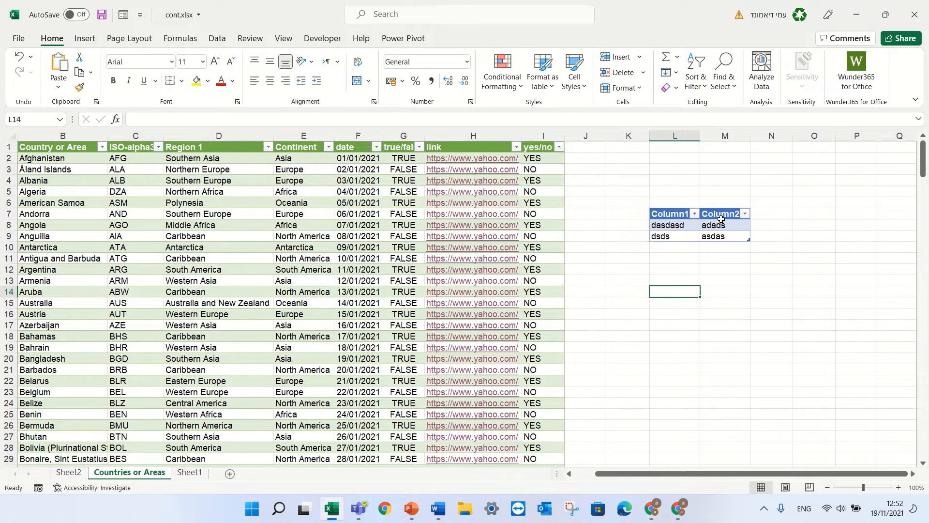
drag(721, 216, 676, 233)
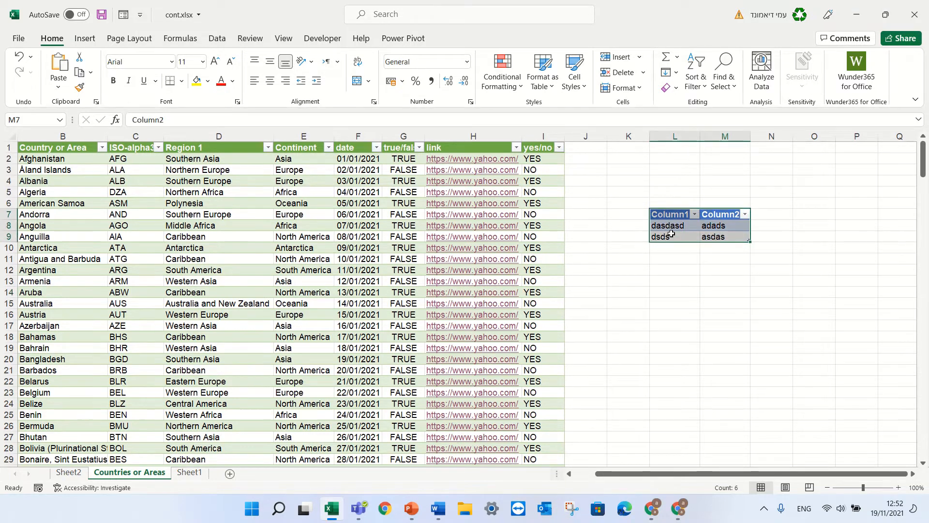
click(60, 120)
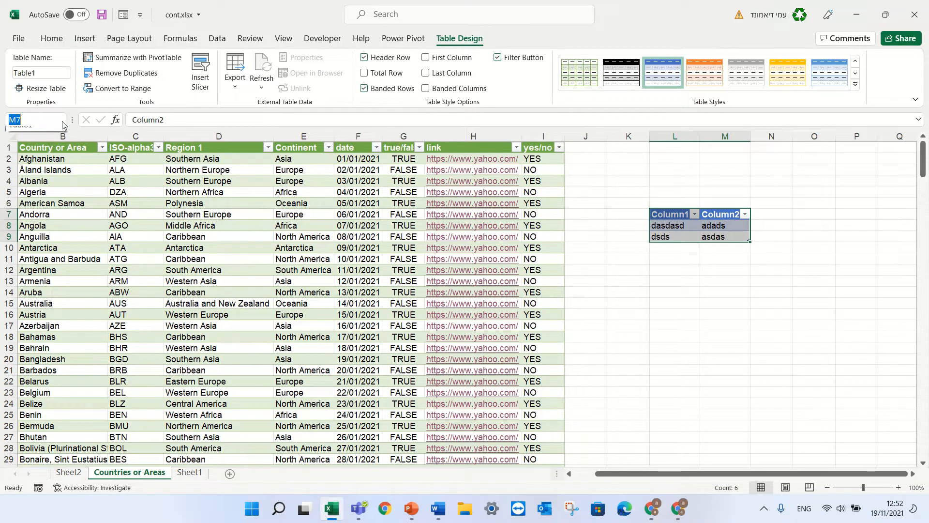
click(669, 293)
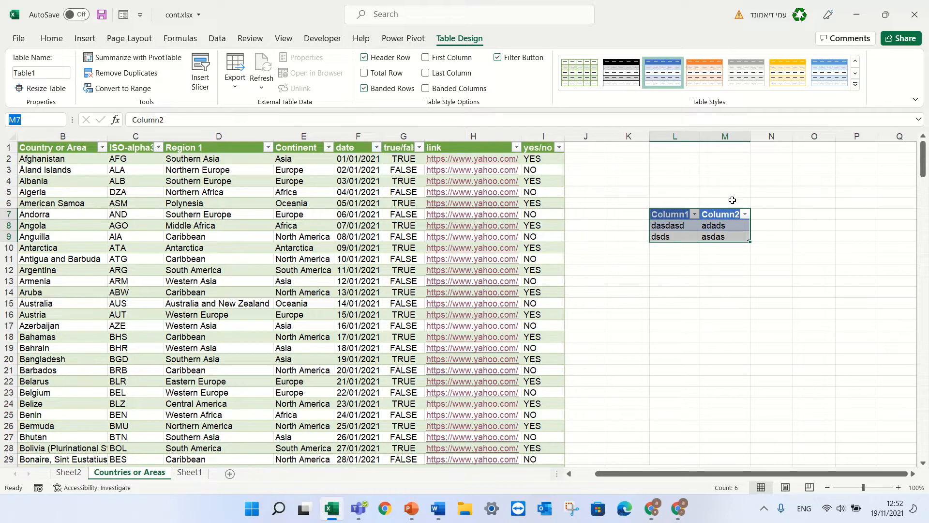
click(730, 291)
- Delete the sample table beside the countries data and close cont.xlsx without saving the changes
drag(726, 194, 660, 246)
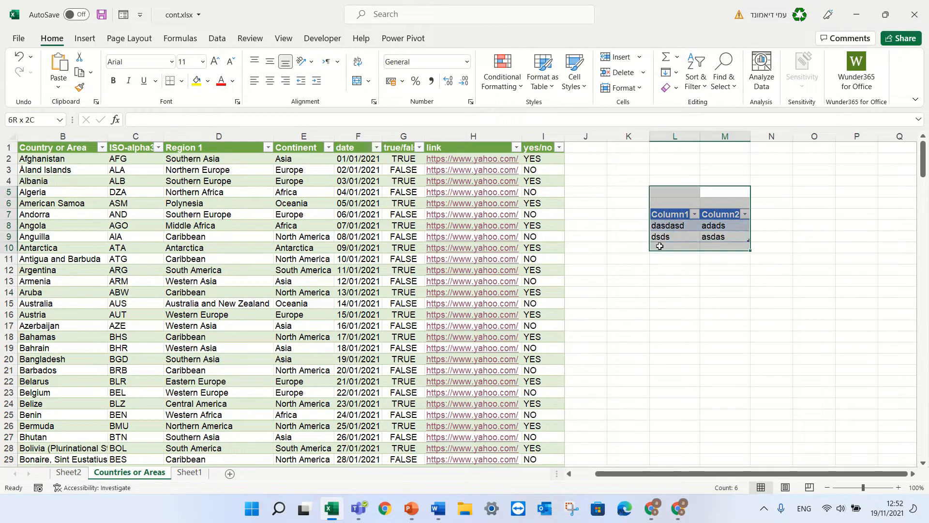
key(Delete)
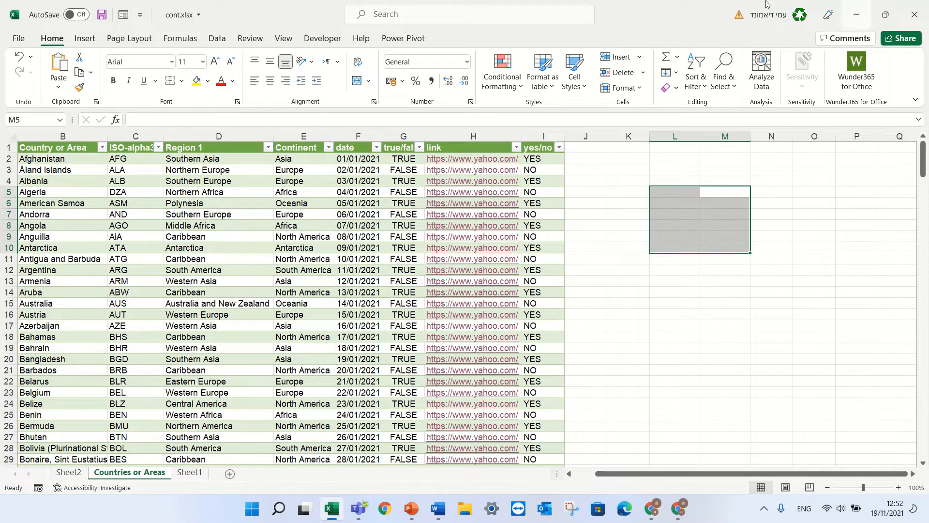
click(926, 11)
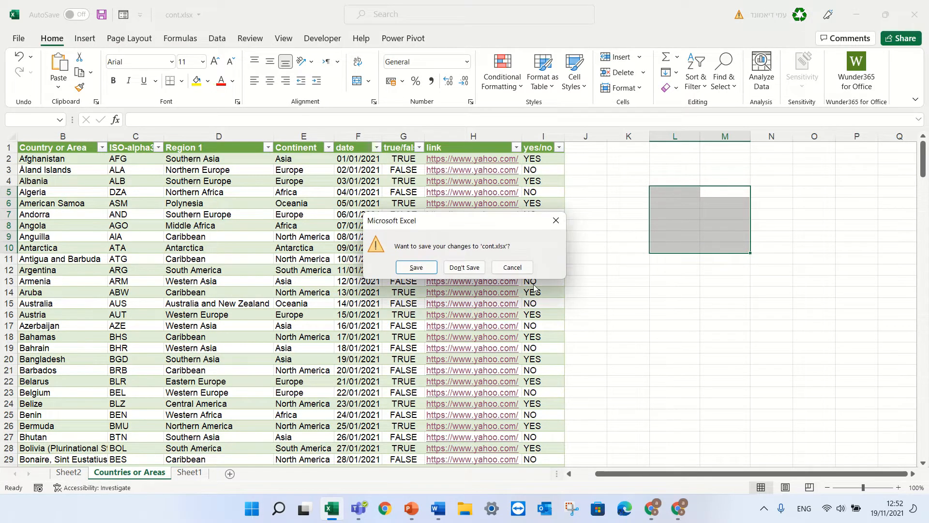
click(455, 266)
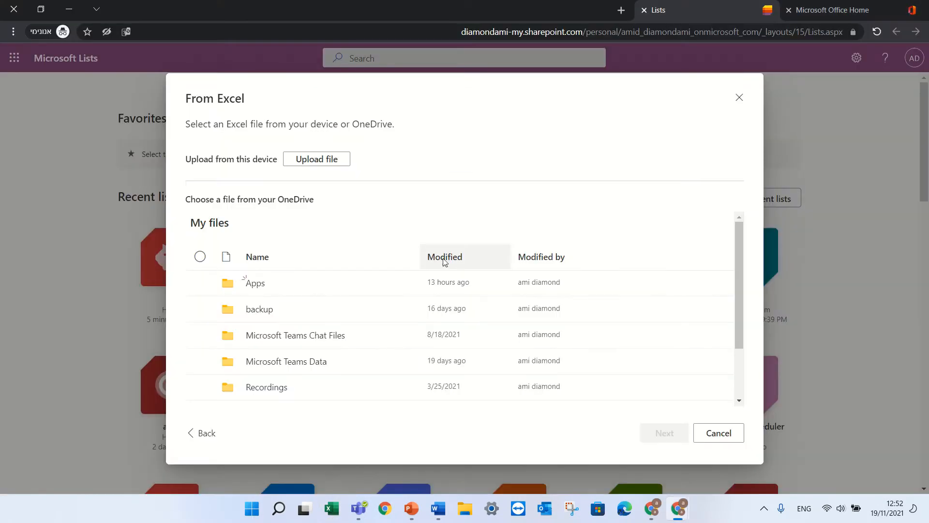
- Upload cont.xlsx from the Downloads folder as the list source and keep Countries_or_Areas as the table to import
click(326, 159)
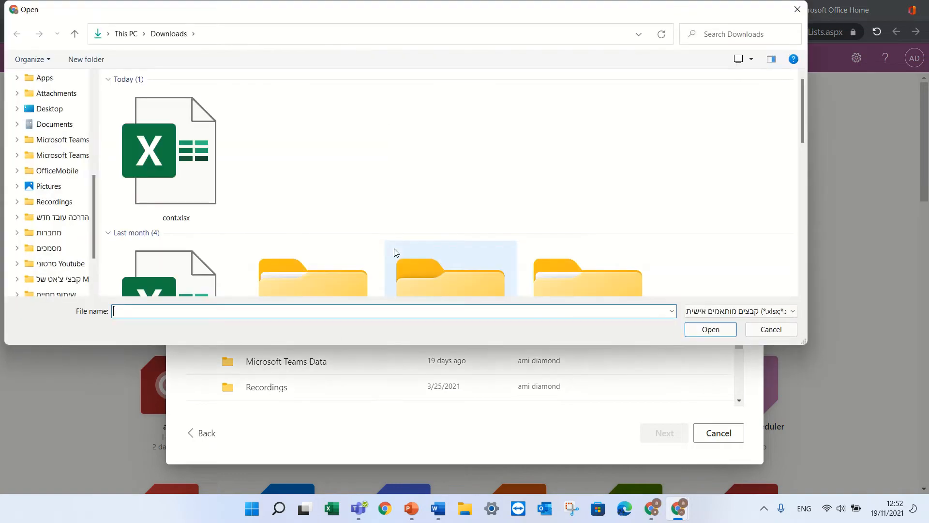
click(170, 144)
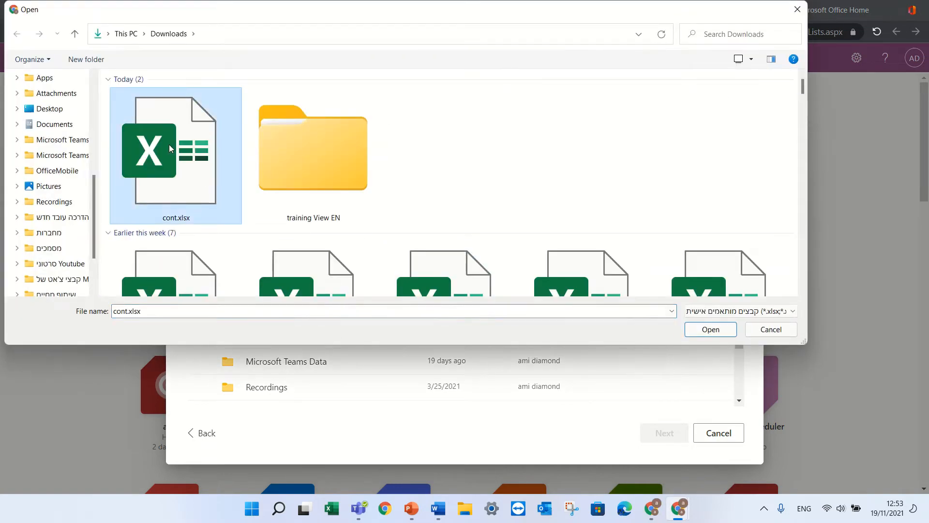
double_click(169, 144)
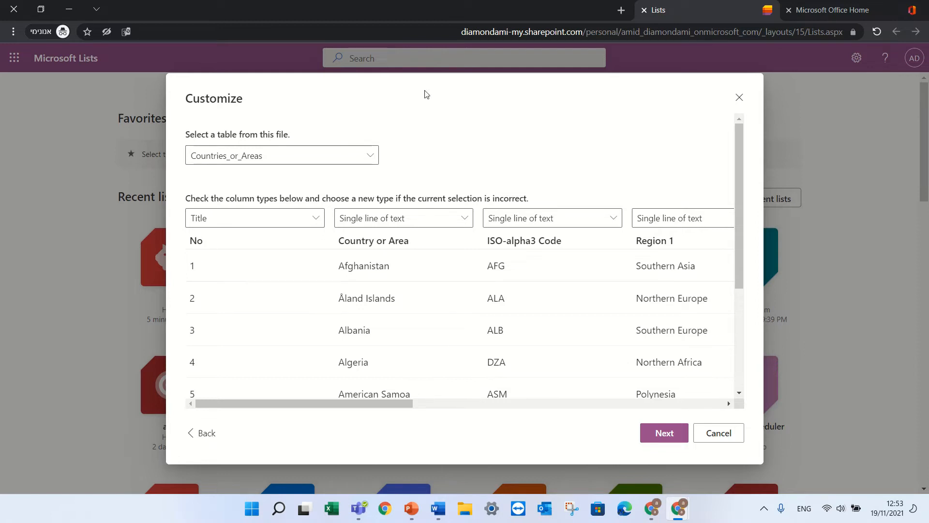
click(370, 160)
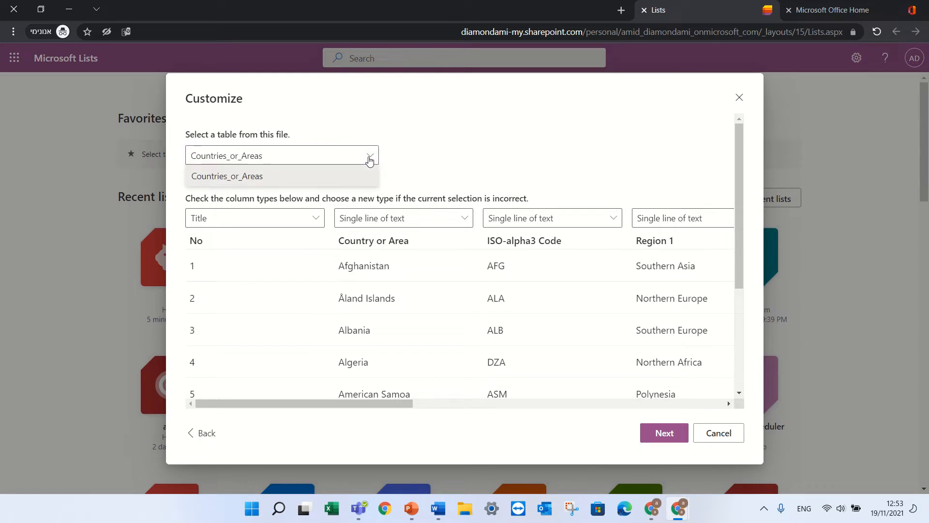
click(480, 149)
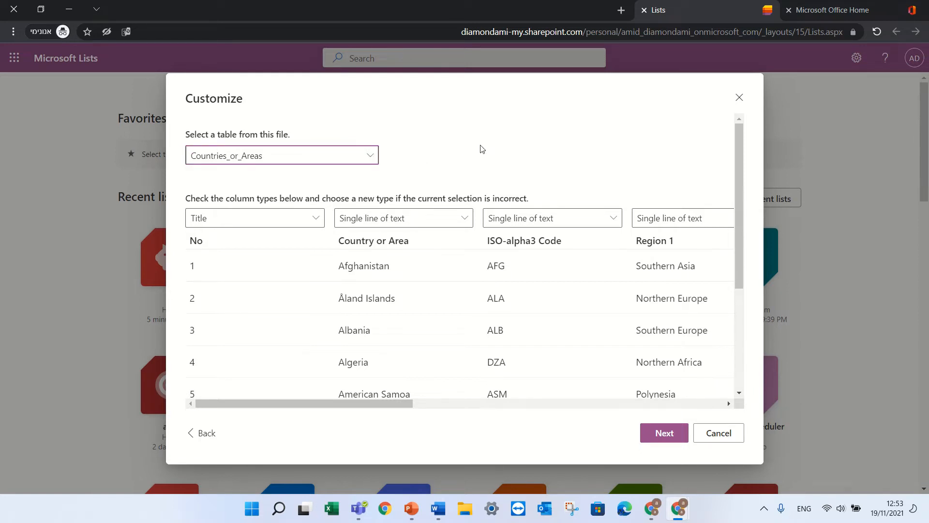
- Set the No column to Do not import and use the Country or Area column as the Title
click(316, 220)
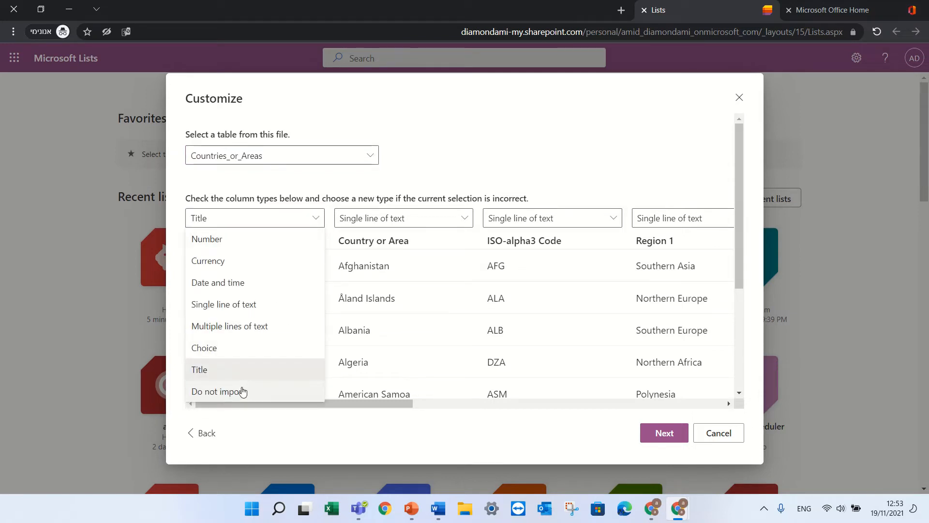
click(242, 390)
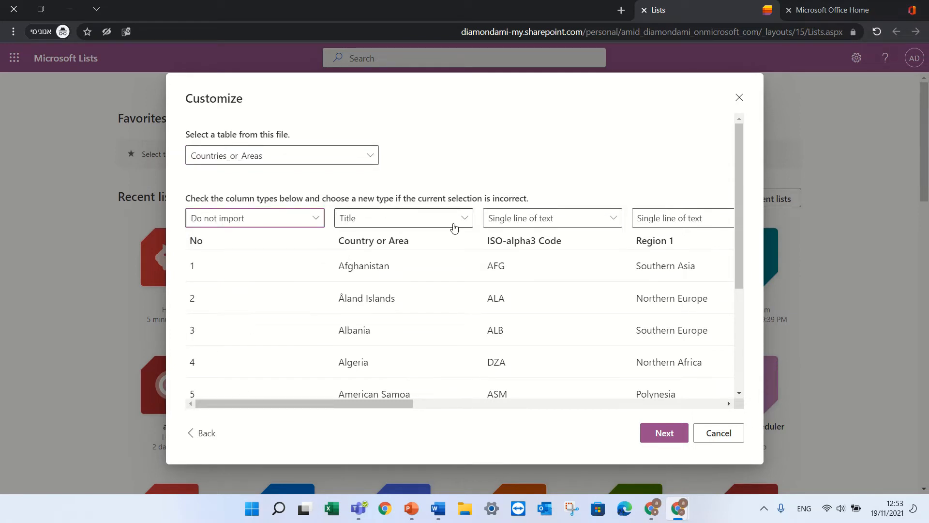
click(371, 219)
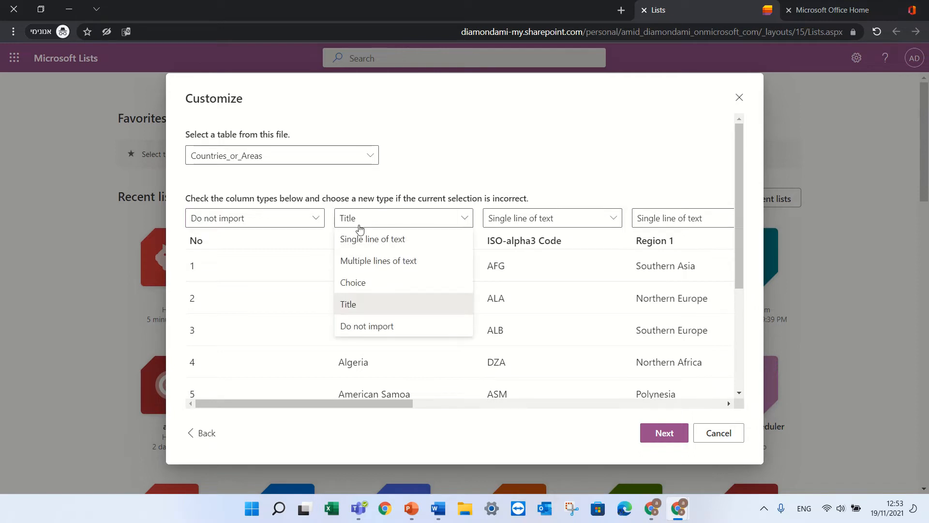
click(354, 305)
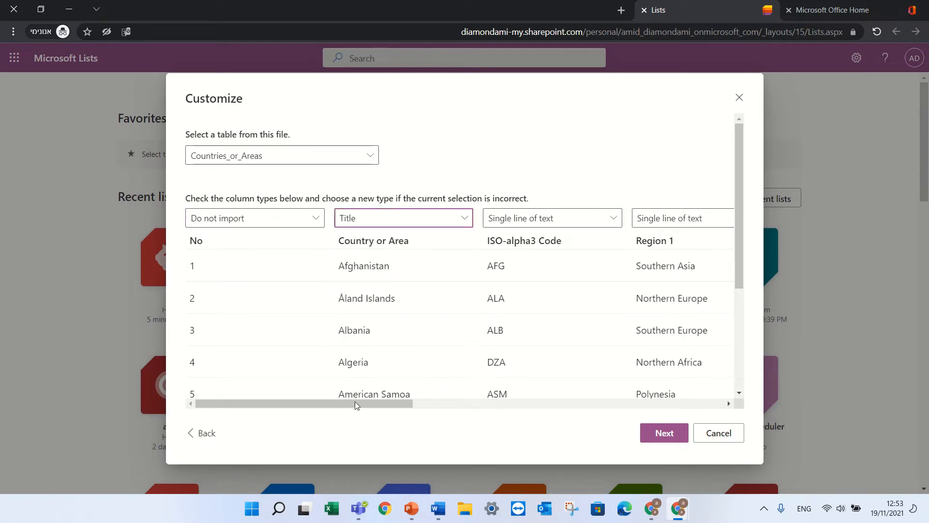
- Set the Continent column's type to Choice
drag(355, 404, 452, 403)
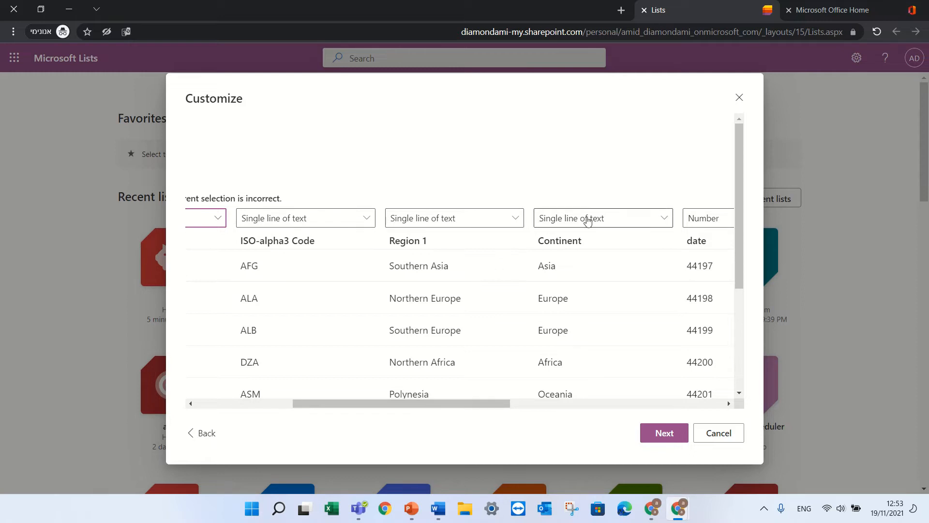
click(659, 218)
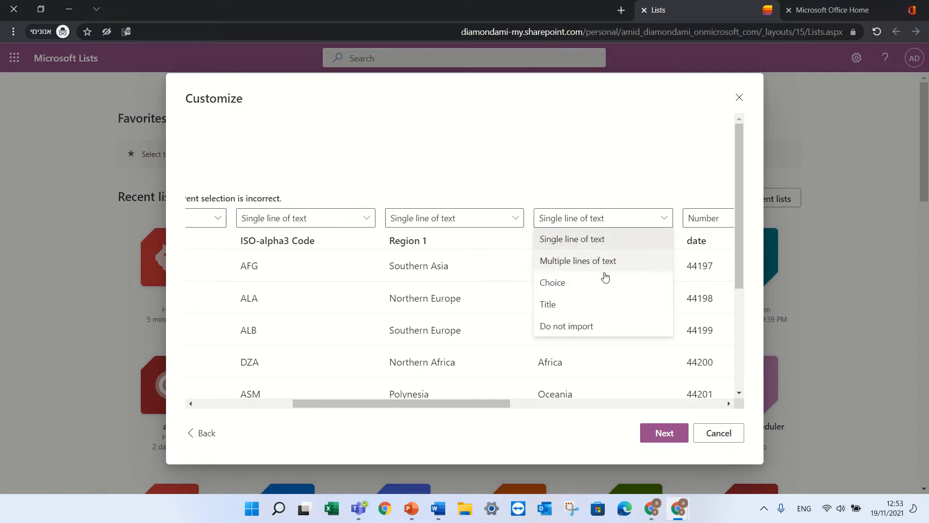
click(553, 283)
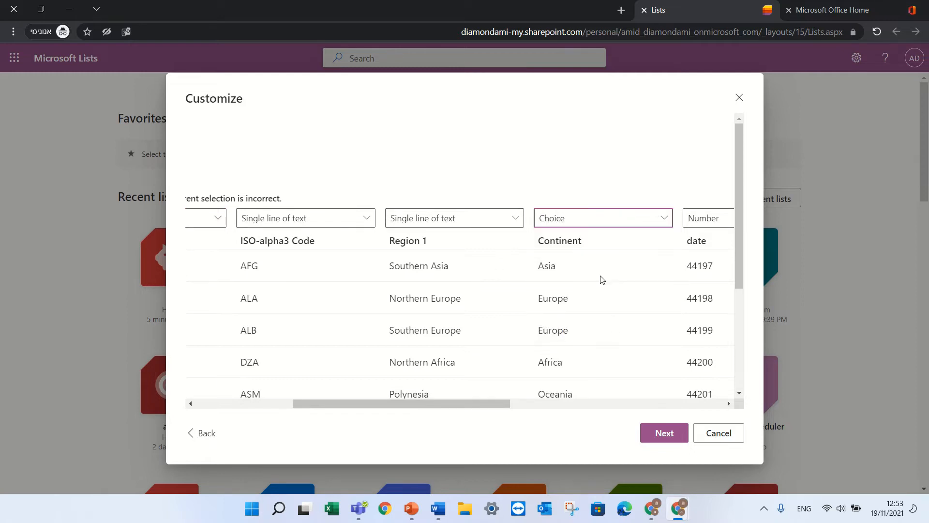
- Set the Region 1 column's type to Choice and the date column's type to Date and time
click(505, 218)
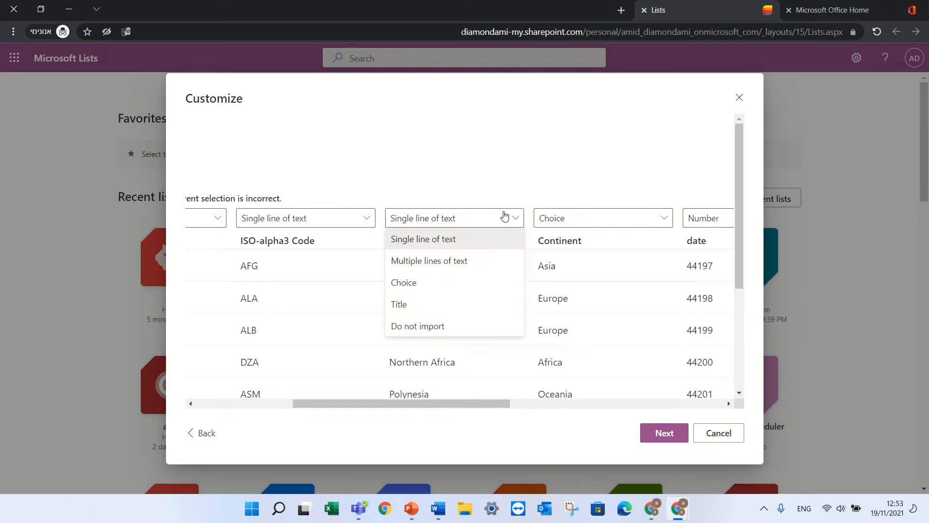
click(454, 284)
drag(448, 405, 539, 410)
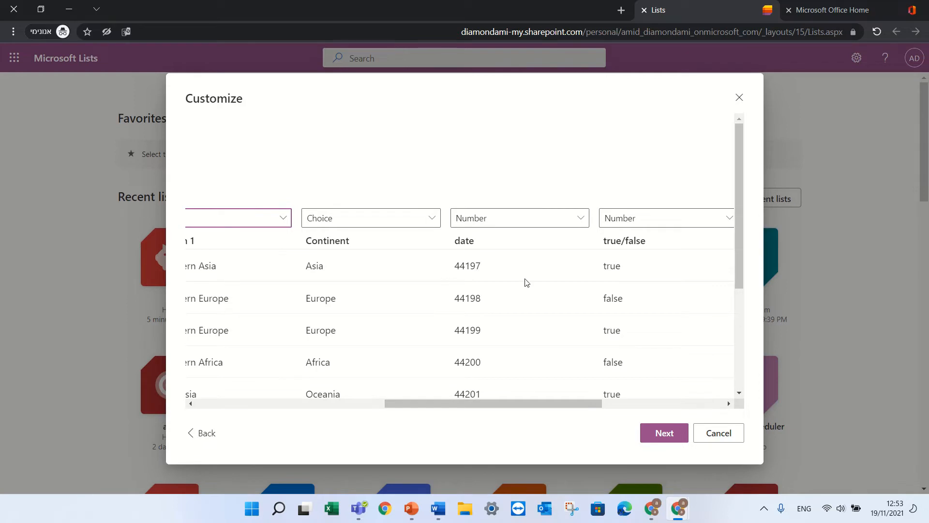
click(556, 219)
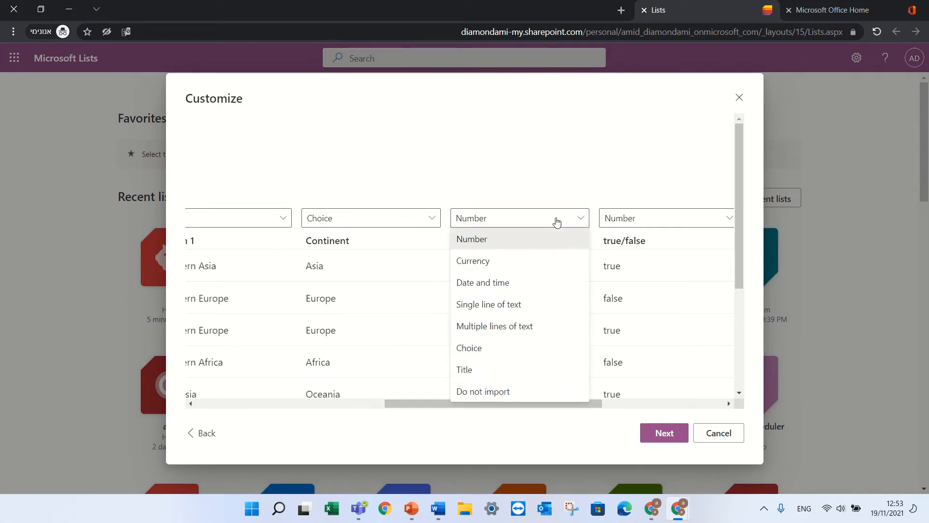
click(509, 283)
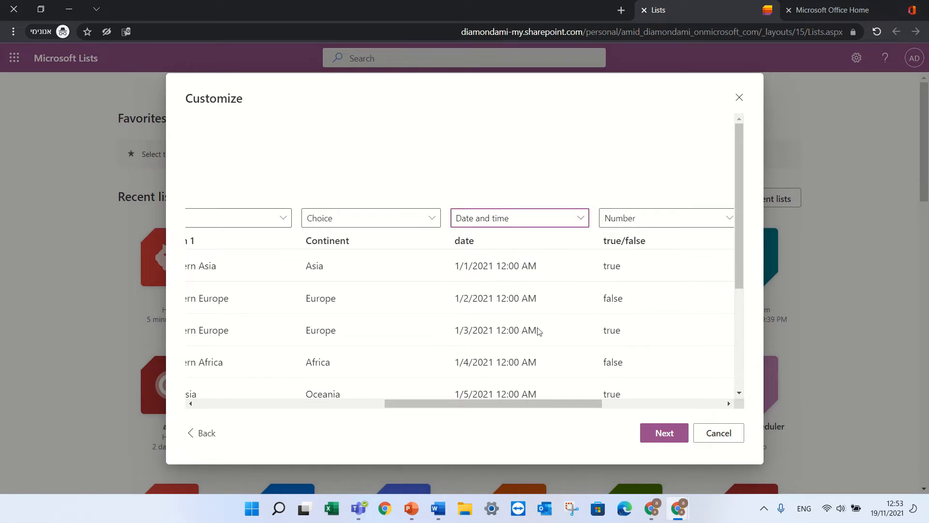
- Set the true/false column's type to Choice and keep the link column as Single line of text
drag(533, 401, 616, 390)
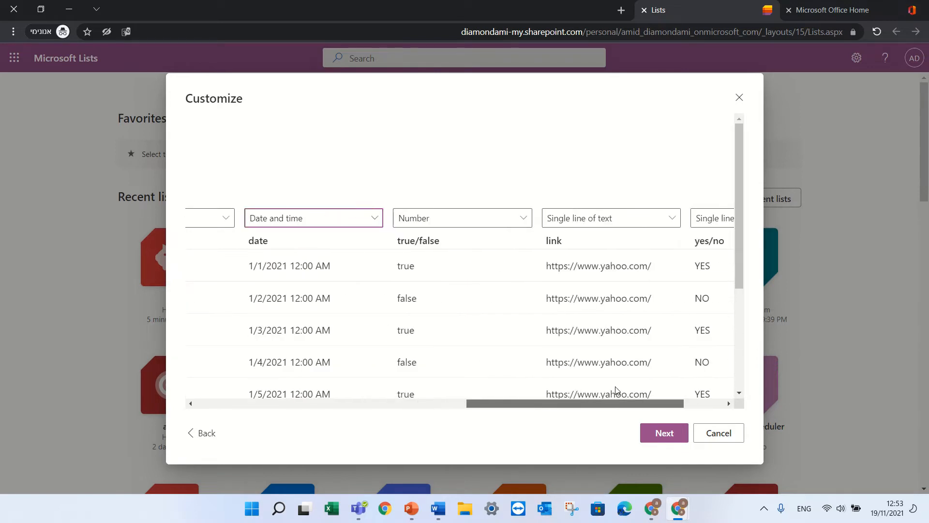
click(525, 219)
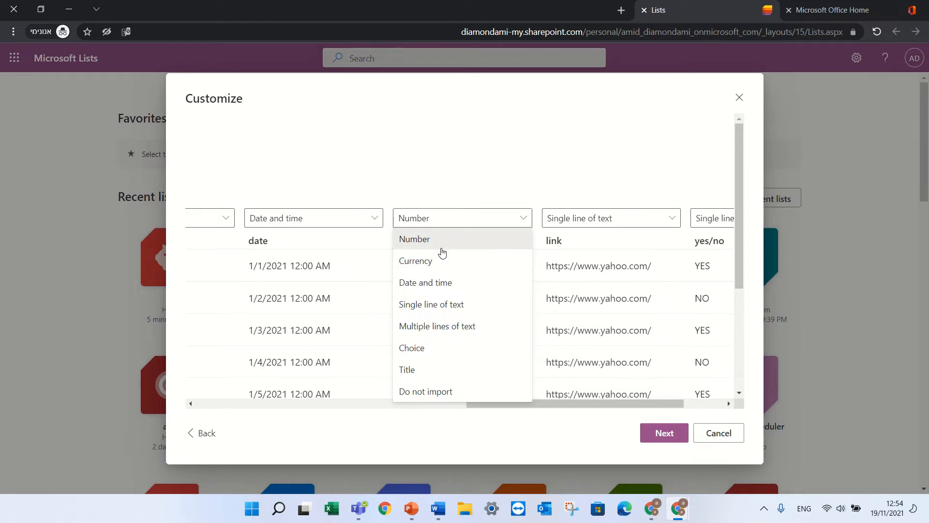
click(436, 355)
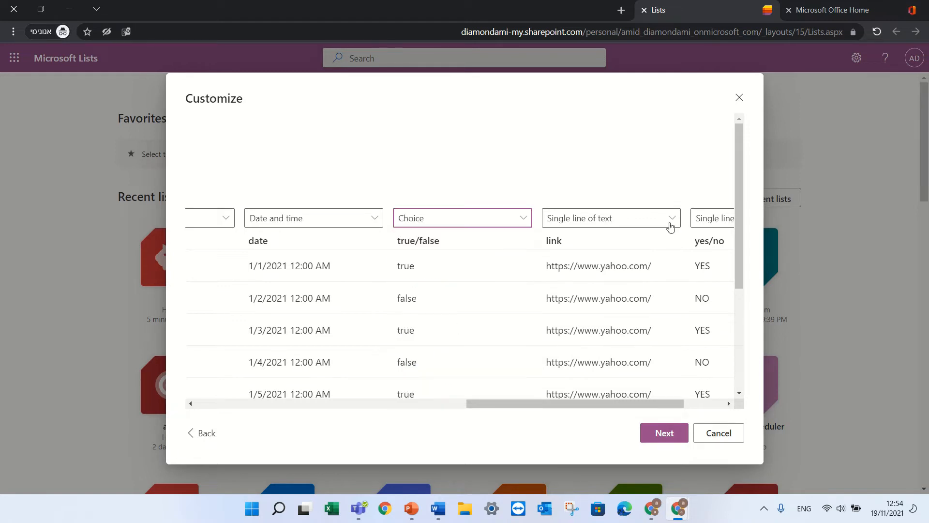
drag(591, 405, 634, 400)
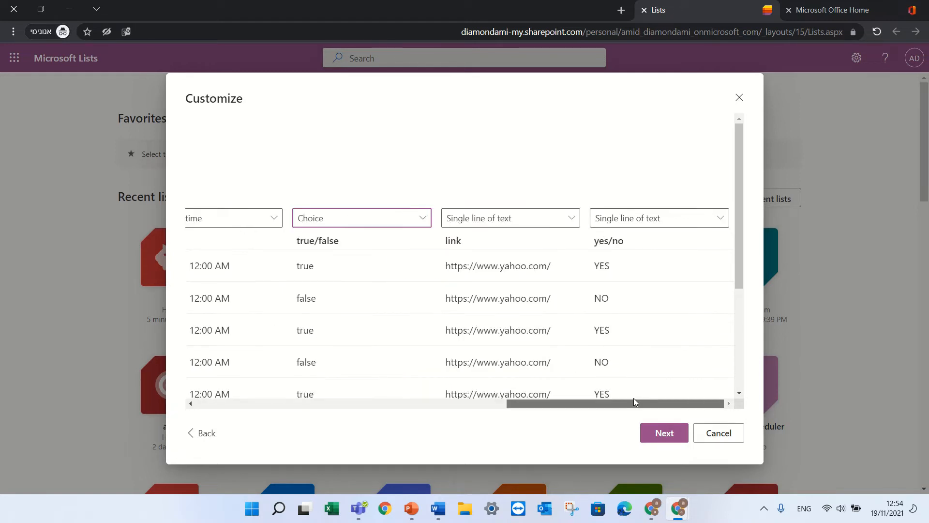
click(573, 219)
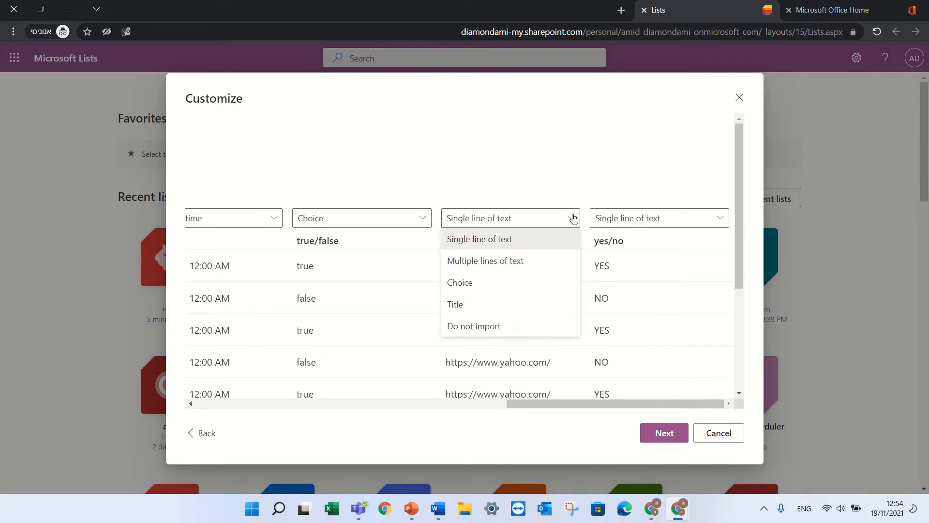
click(511, 241)
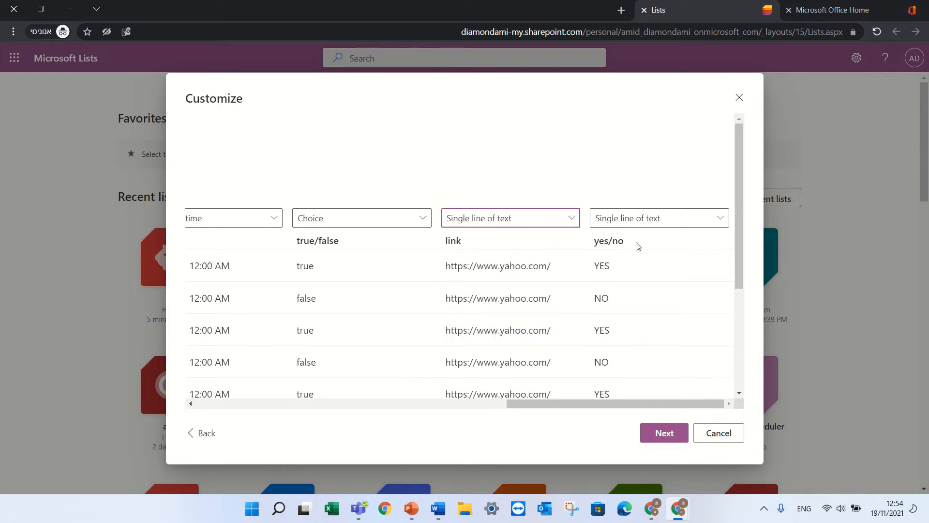
- Set the yes/no column's type to Choice and proceed to the new list's details
click(662, 219)
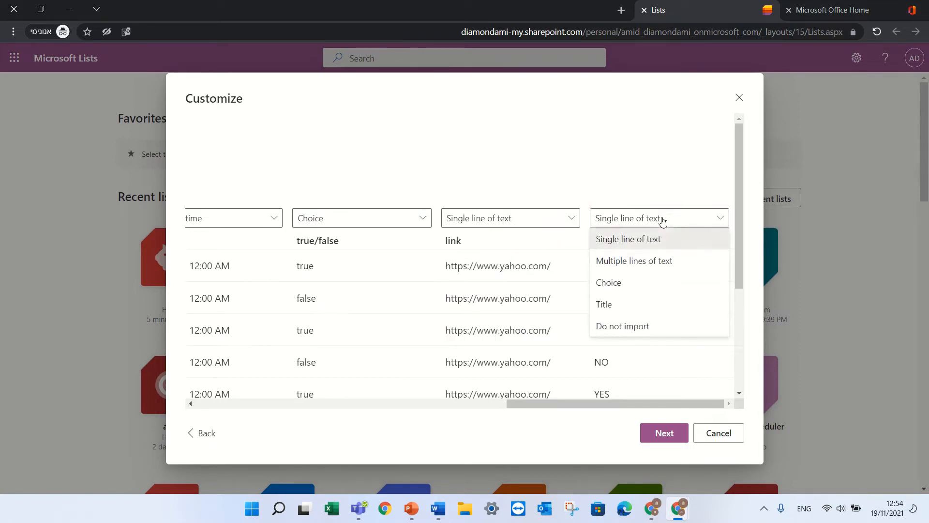
click(628, 285)
click(662, 433)
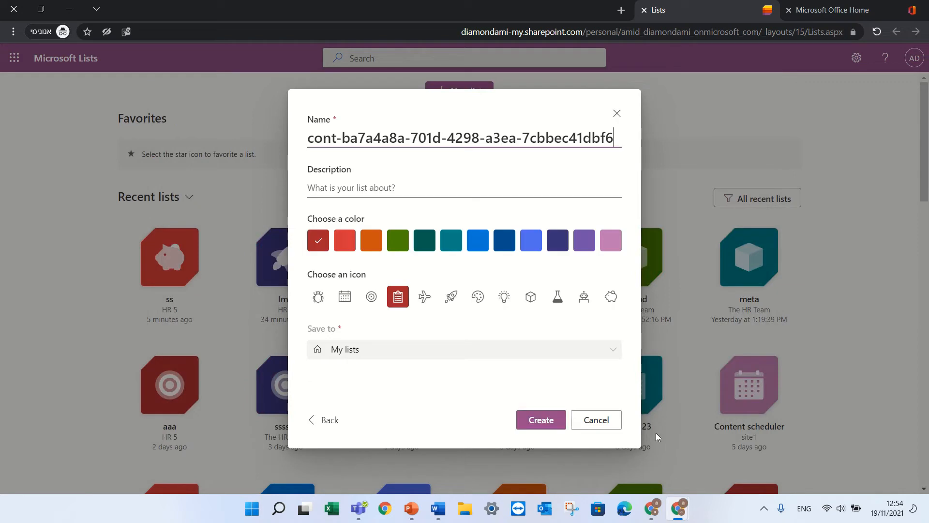
- Name the list Import5, choose the USA site as its save location and create it
drag(616, 134, 208, 162)
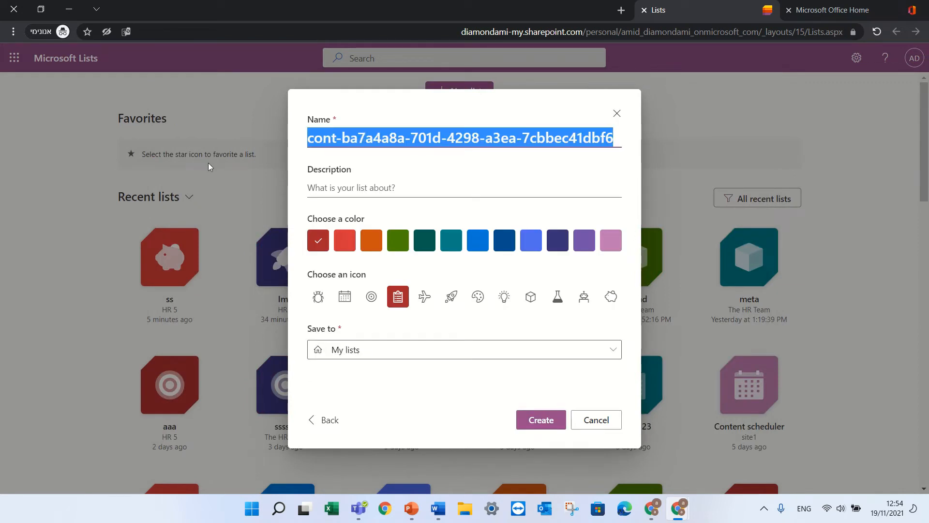
text(Im)
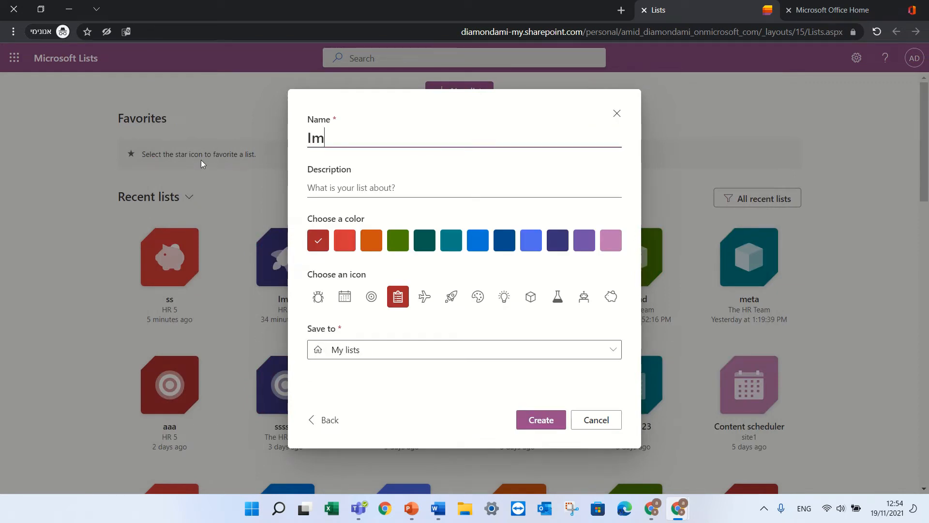
text(port5)
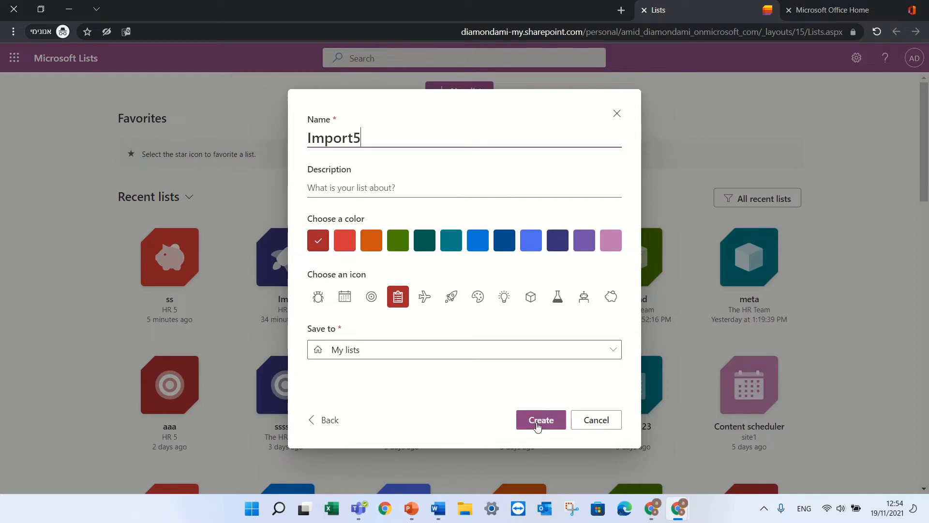
click(545, 348)
scroll(350, 283, down, 1)
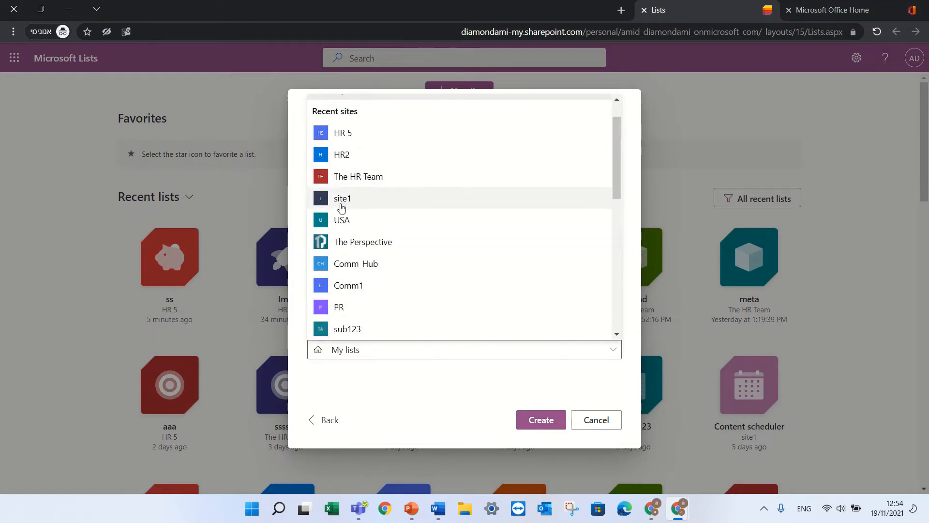
click(352, 221)
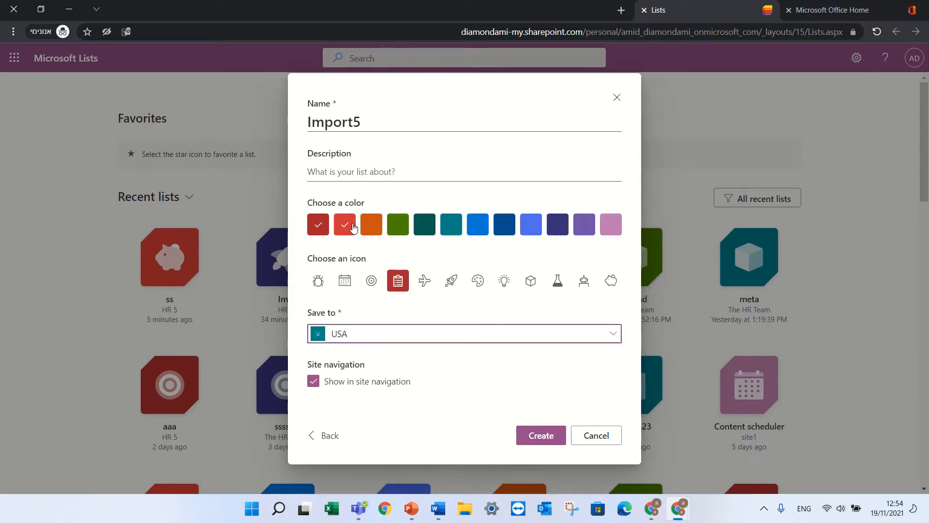
click(545, 433)
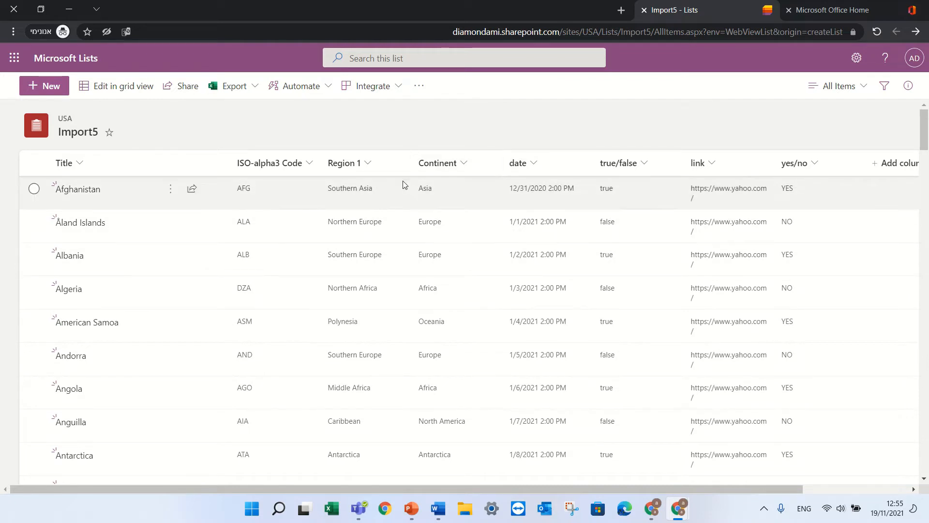
- Open the Continent column's settings in the Import5 list for editing
click(464, 164)
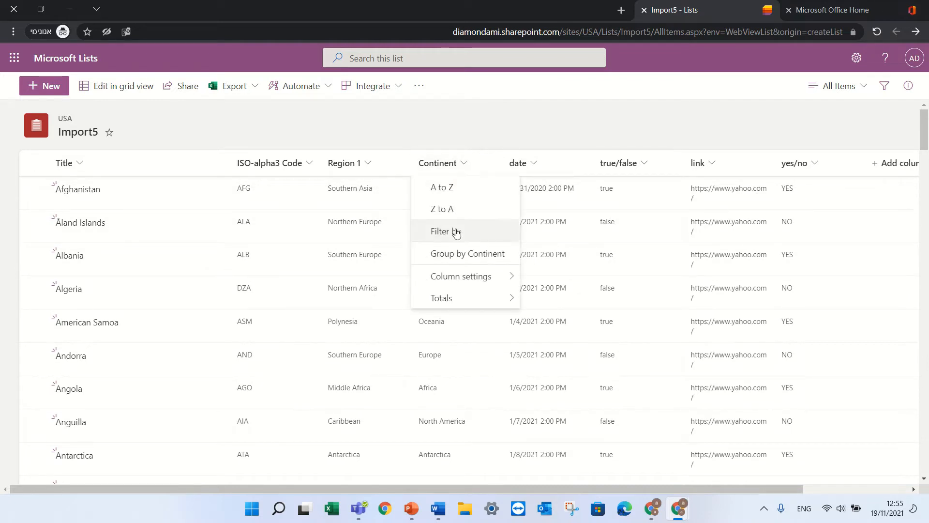
mouse_move(458, 277)
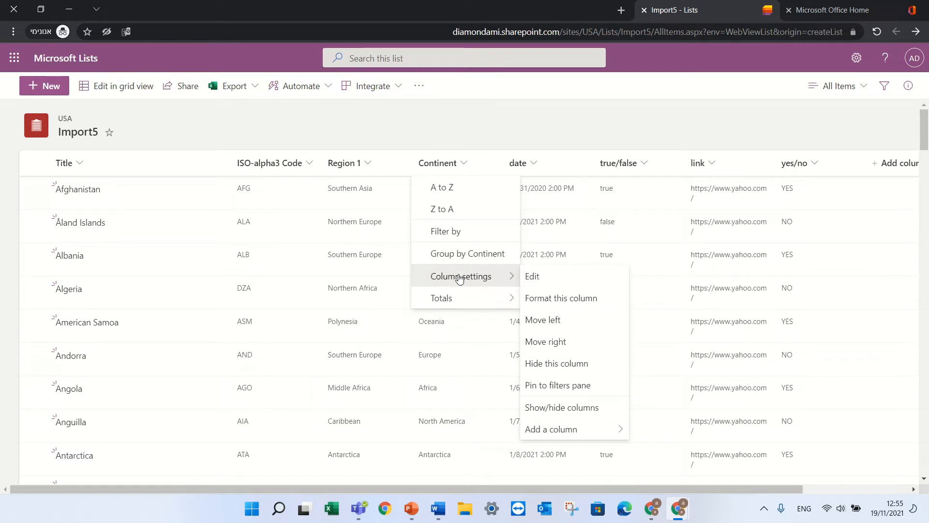
click(531, 279)
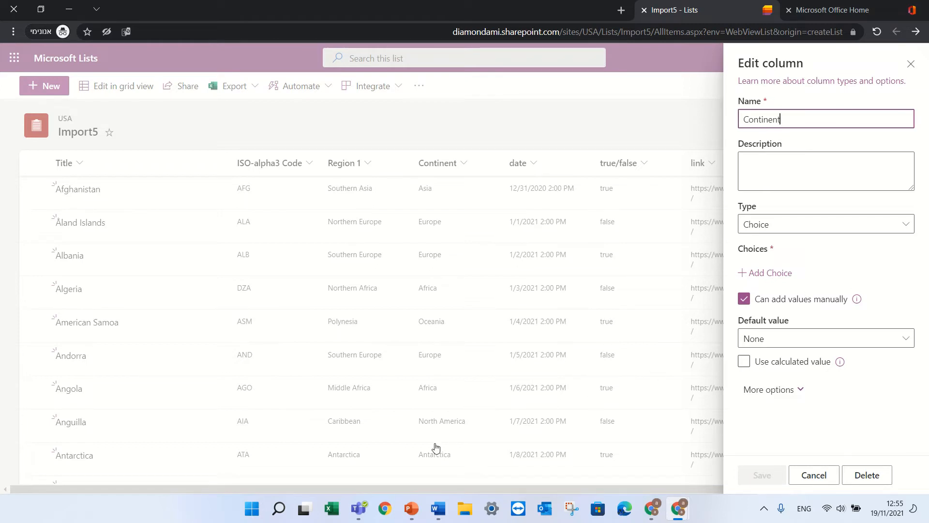
- Switch to Excel, open cont.xlsx and copy the continent names Africa through South America in A4:A10 of Sheet2
click(337, 512)
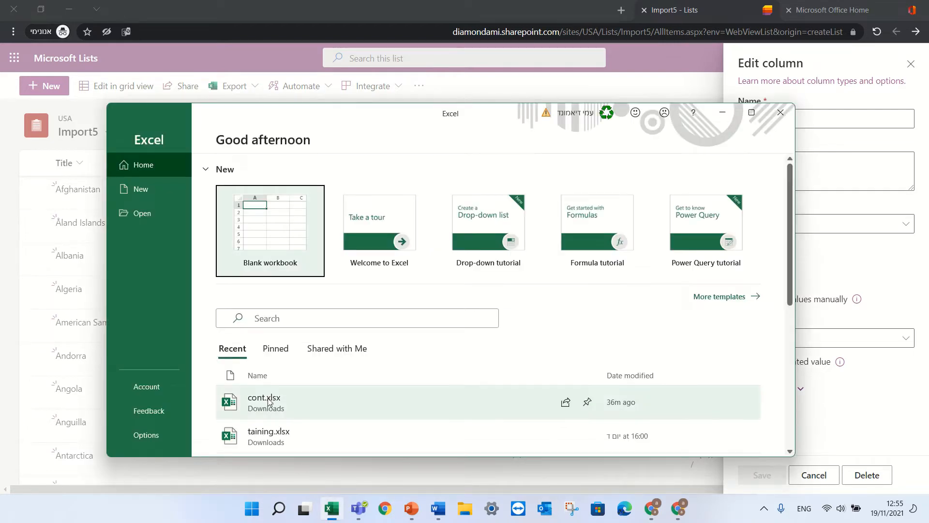
click(269, 403)
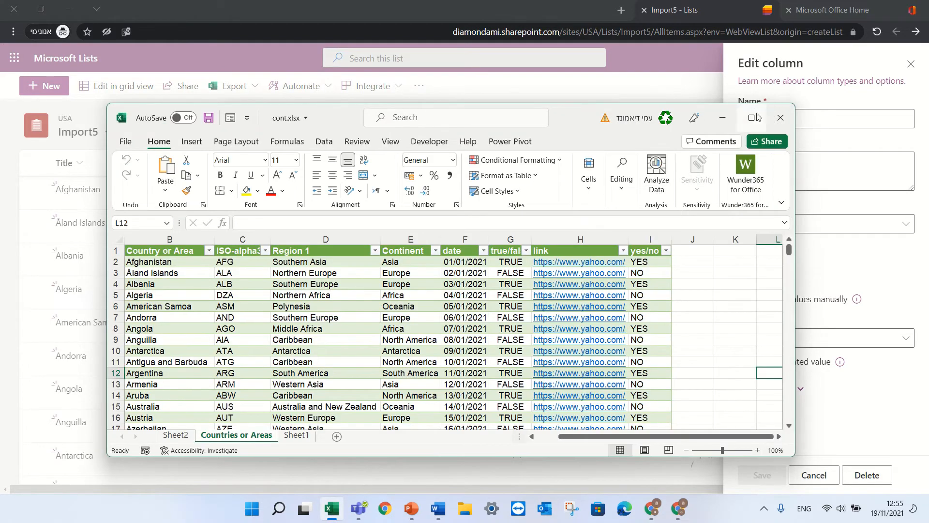
click(755, 117)
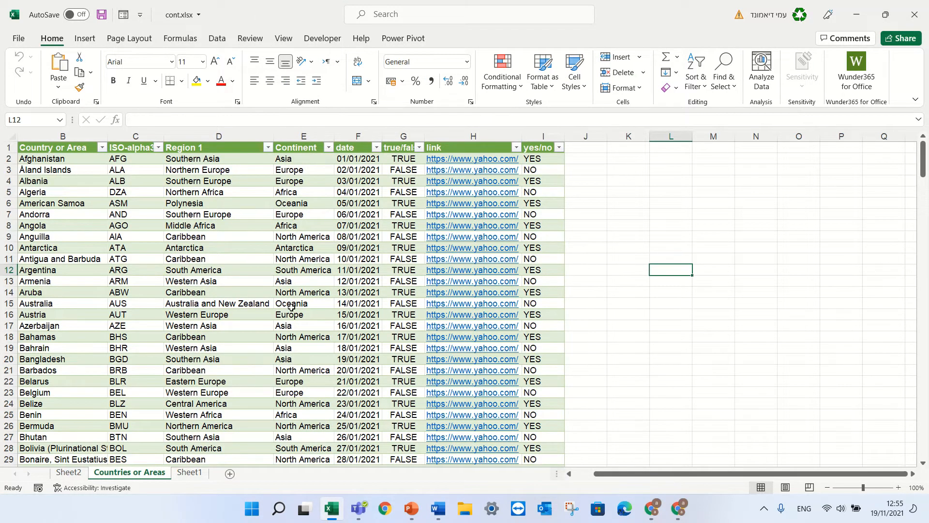
click(194, 474)
click(73, 474)
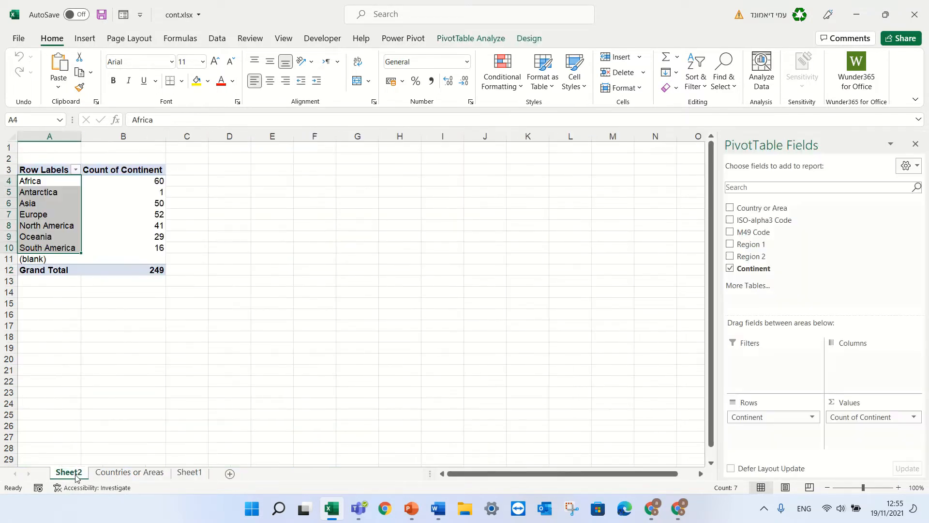
drag(45, 182, 45, 247)
key(ctrl+c)
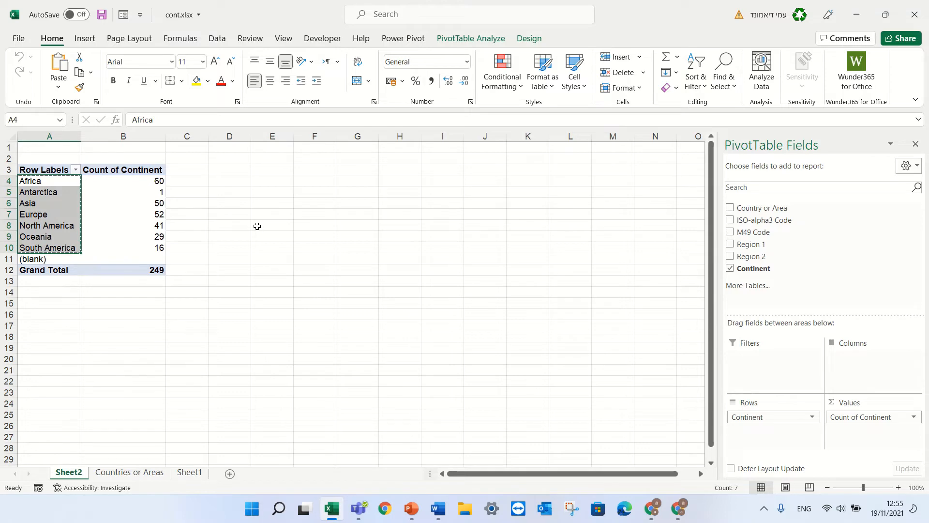
- Return to Microsoft Lists, paste the copied continent names as the Continent column's choices and save the column
click(856, 15)
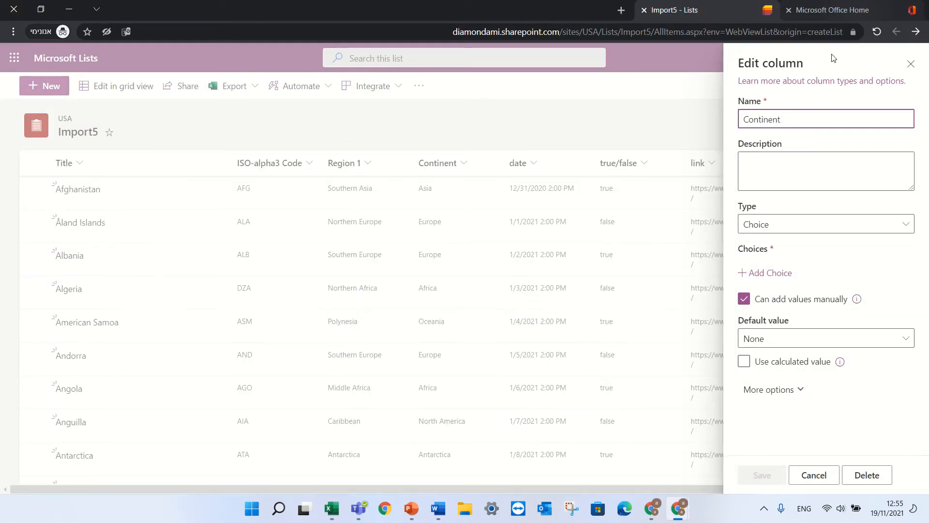
click(769, 273)
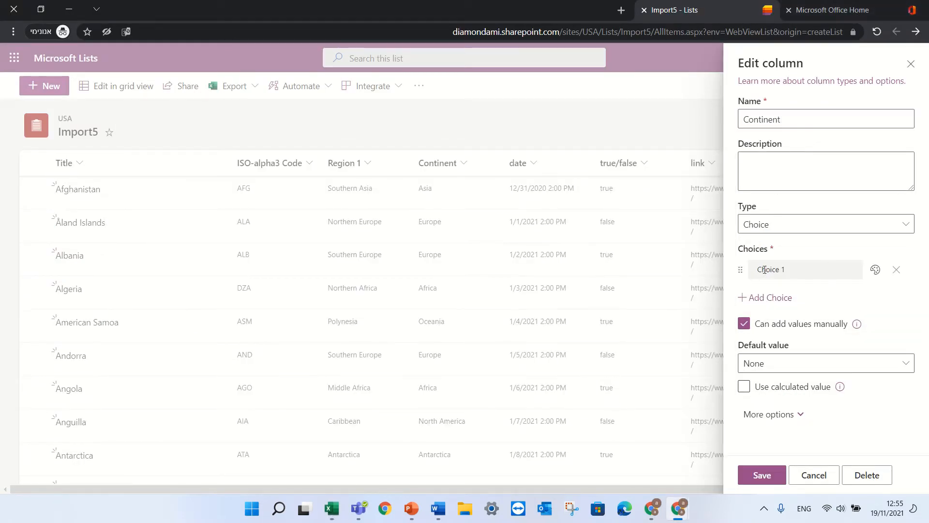
click(766, 271)
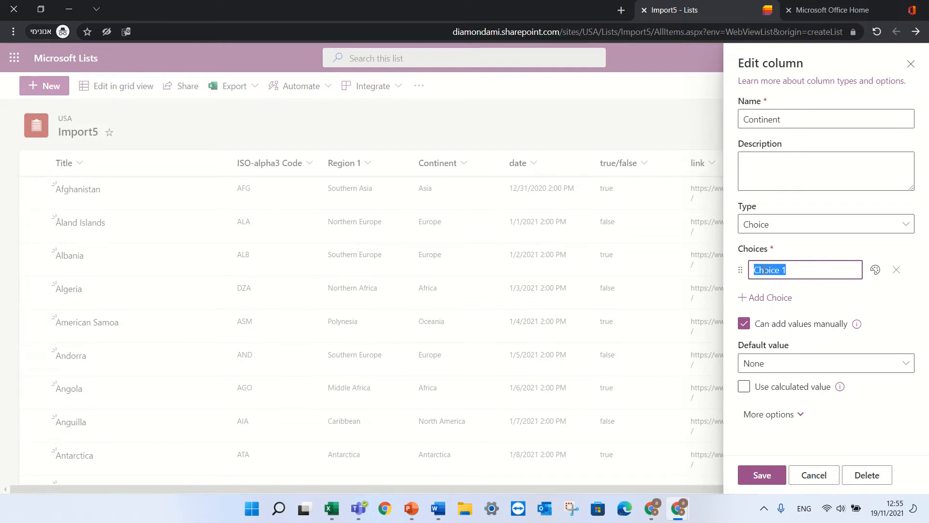
key(ctrl+v)
drag(926, 278, 925, 342)
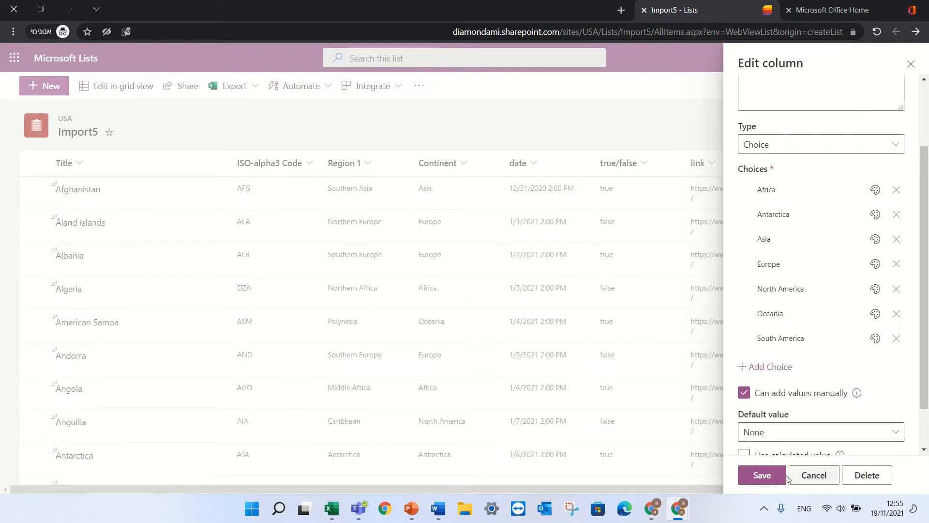
click(759, 475)
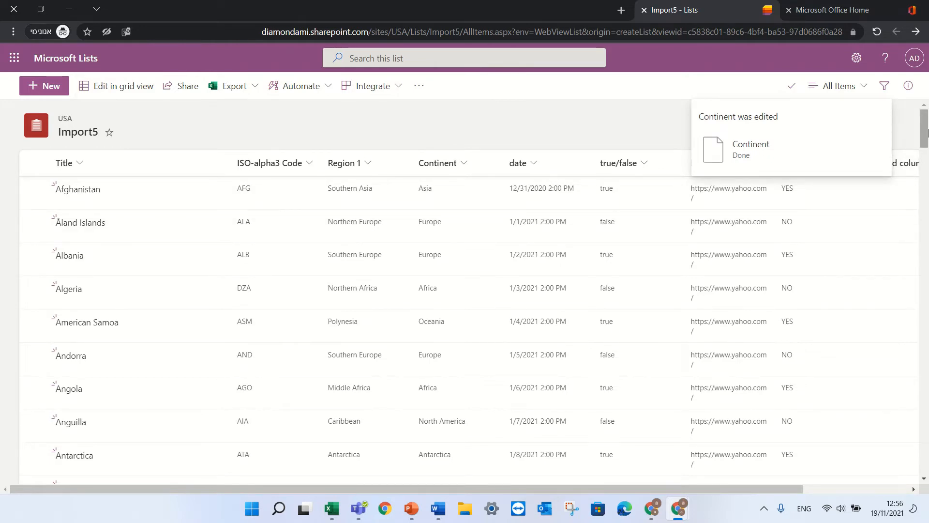
- Open a new item form in the Import5 list and examine the choices offered for Continent
mouse_move(926, 120)
mouse_down()
mouse_move(927, 169)
mouse_move(926, 120)
mouse_up()
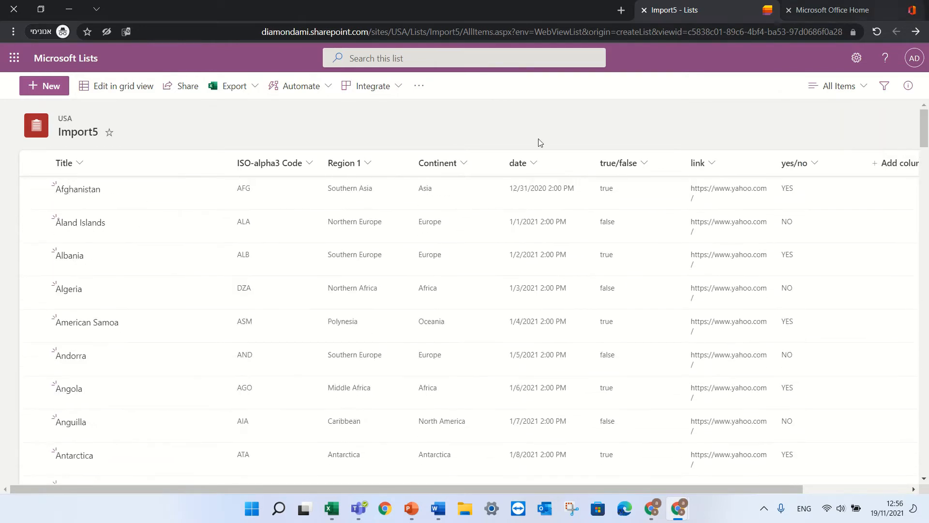
click(45, 84)
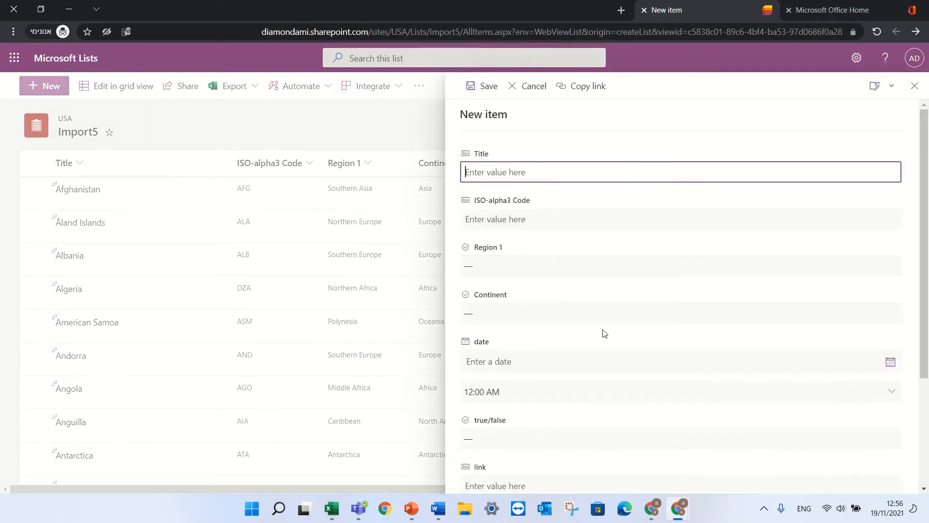
drag(925, 277, 922, 390)
scroll(922, 386, up, 3)
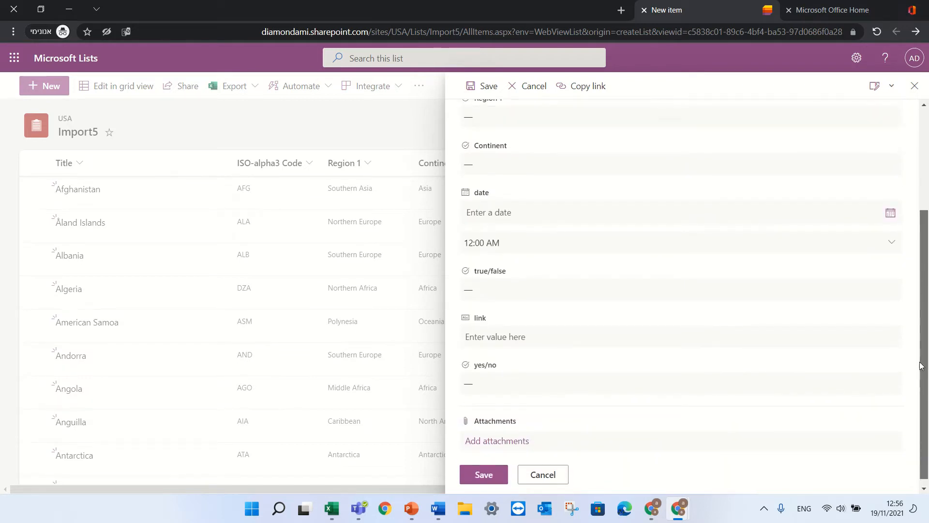
click(516, 266)
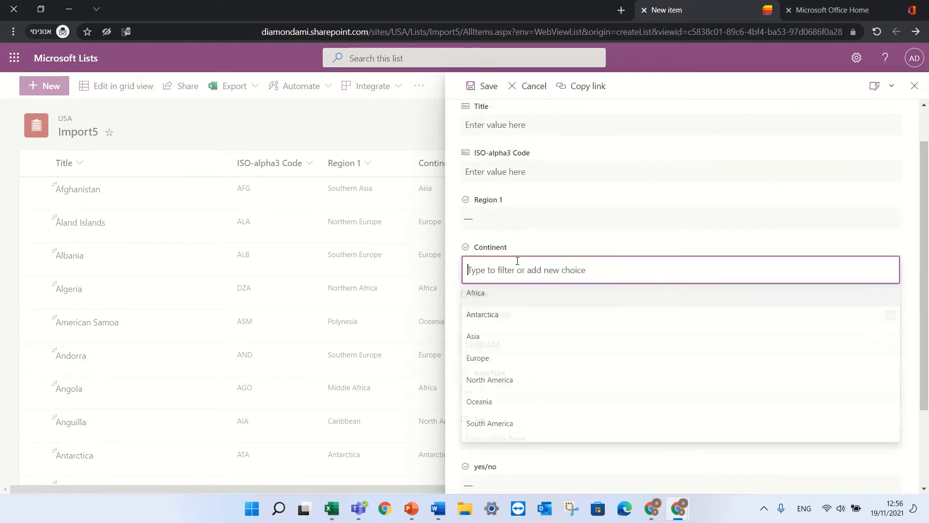
- Choose Antarctica as the new item's Continent, review the remaining form fields and cancel the form
click(496, 315)
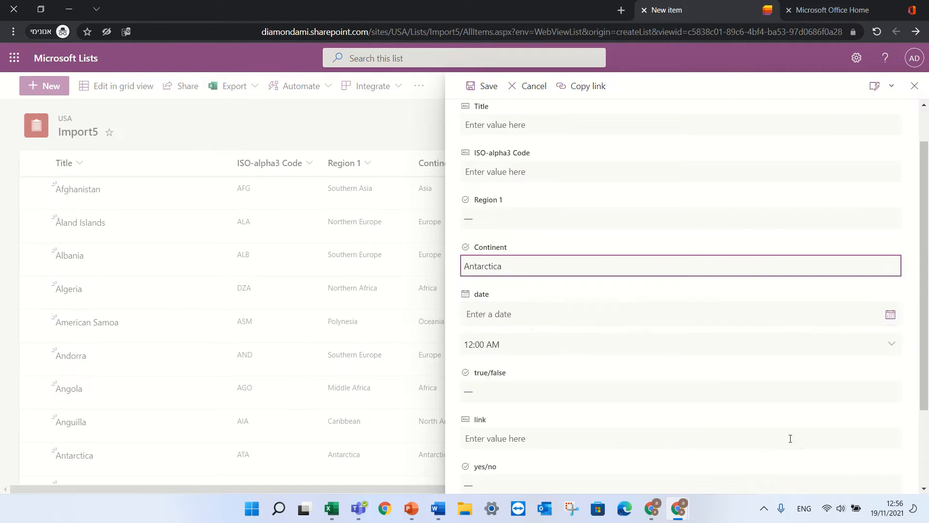
drag(928, 349, 927, 436)
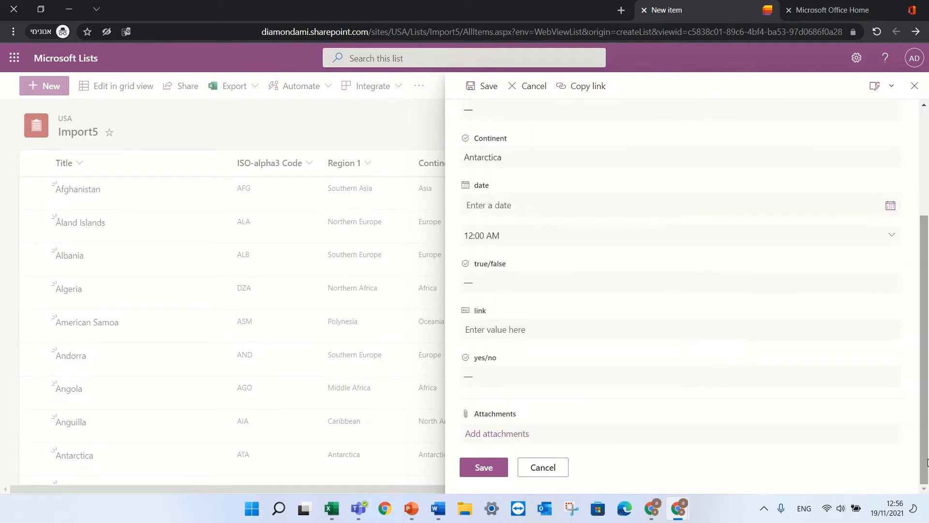
click(546, 469)
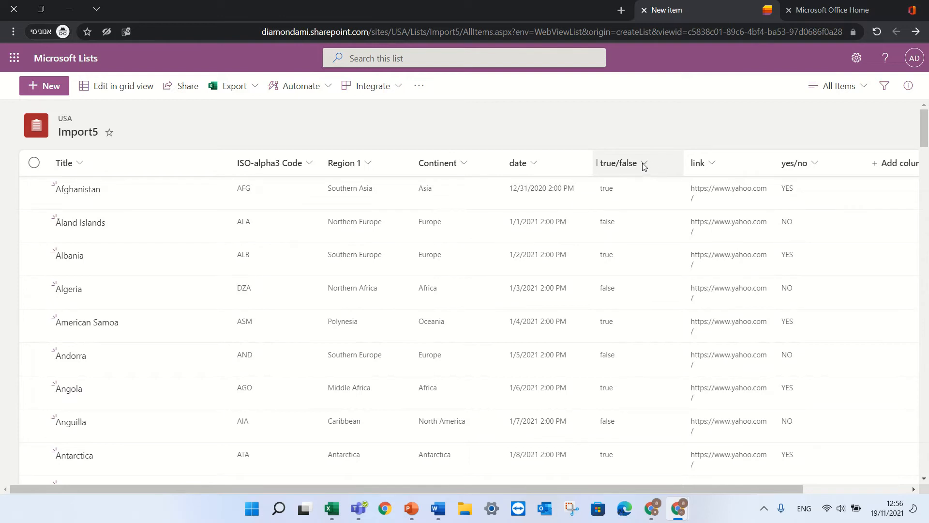
- Open the true/false column's settings, examine which column types it can be changed to, and cancel
click(643, 163)
mouse_move(649, 279)
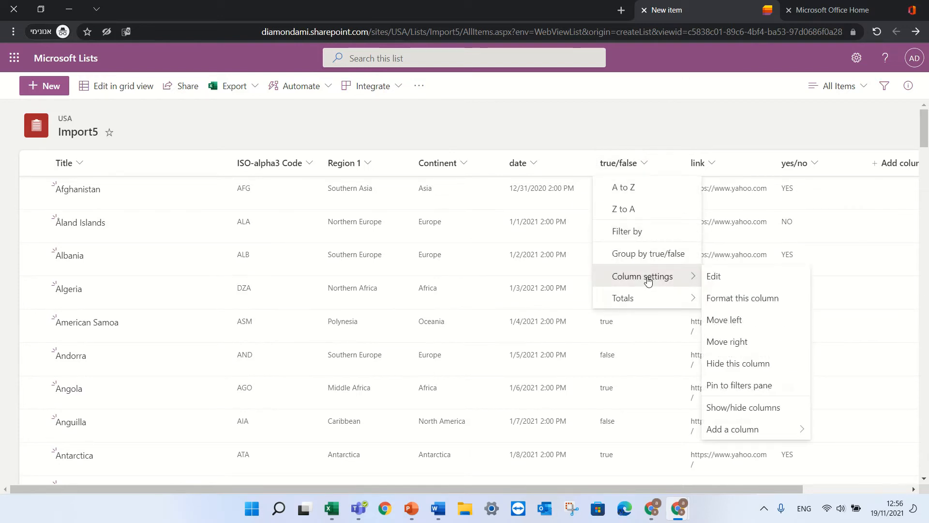
click(714, 275)
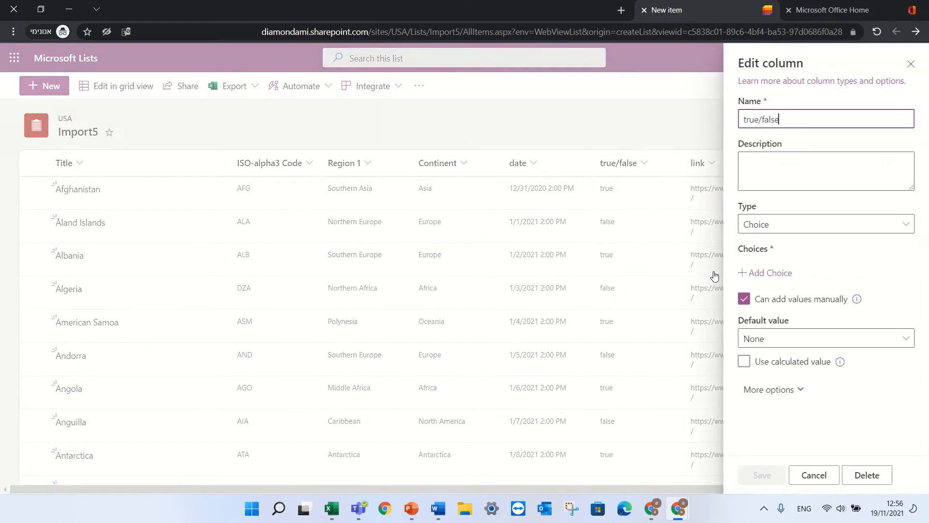
click(762, 223)
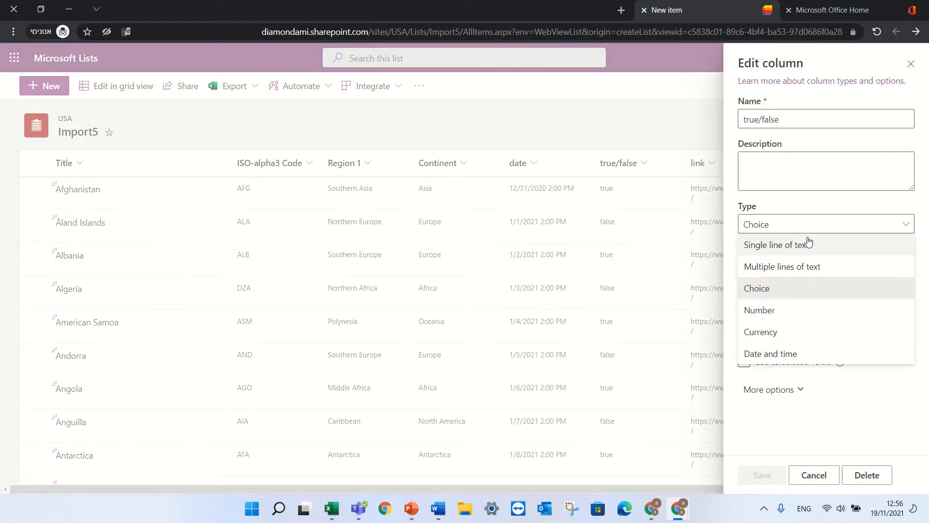
click(814, 476)
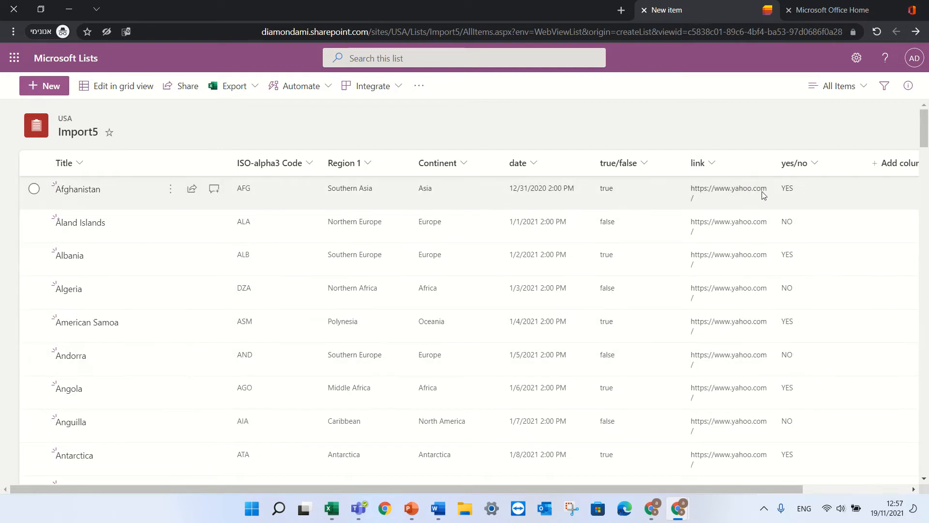
- Check which types the yes/no column can be changed to in its settings, and cancel the edit
click(815, 167)
mouse_move(825, 276)
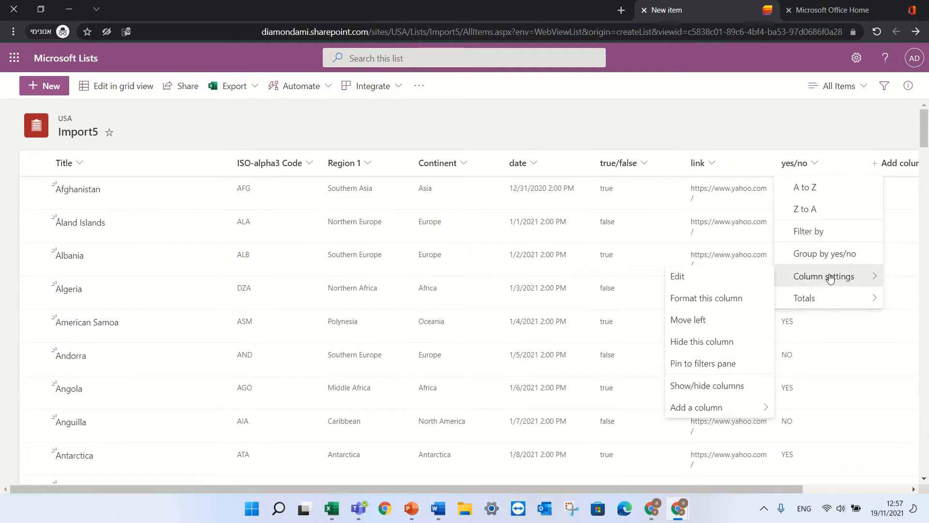
click(747, 286)
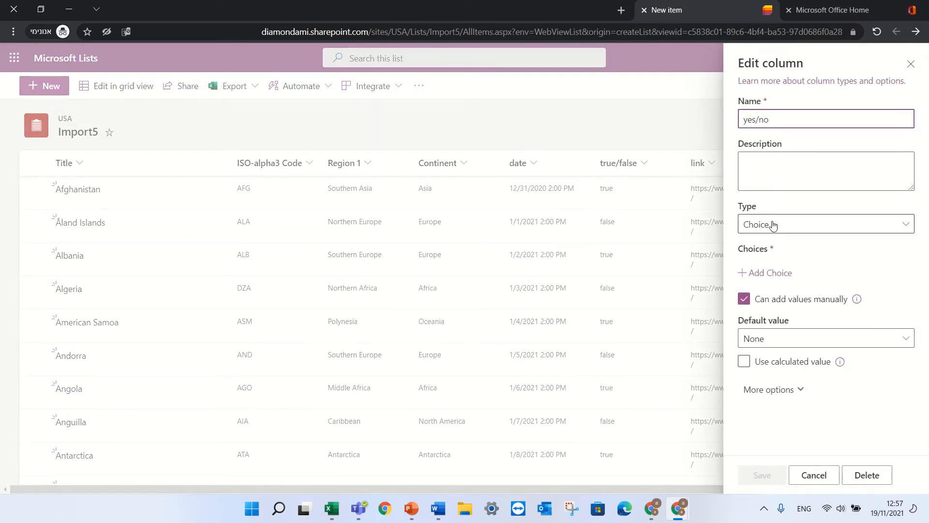
click(773, 226)
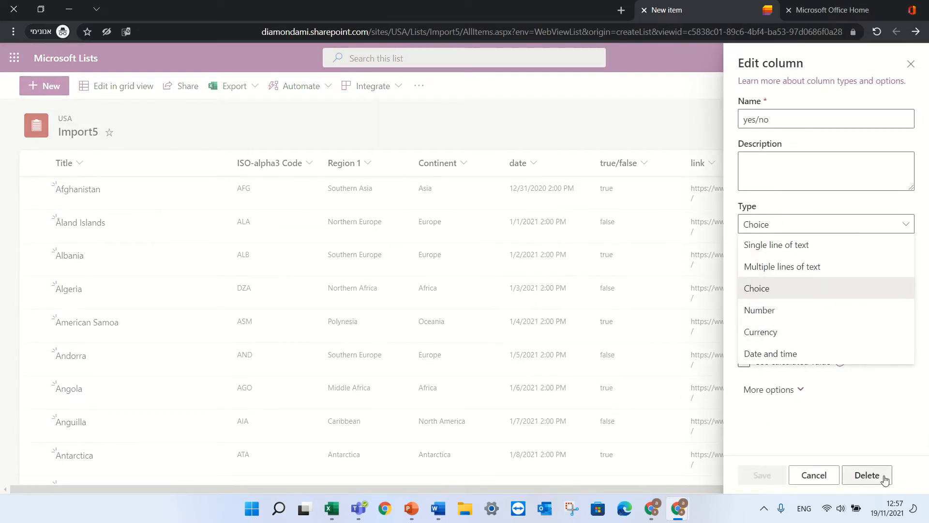
click(818, 475)
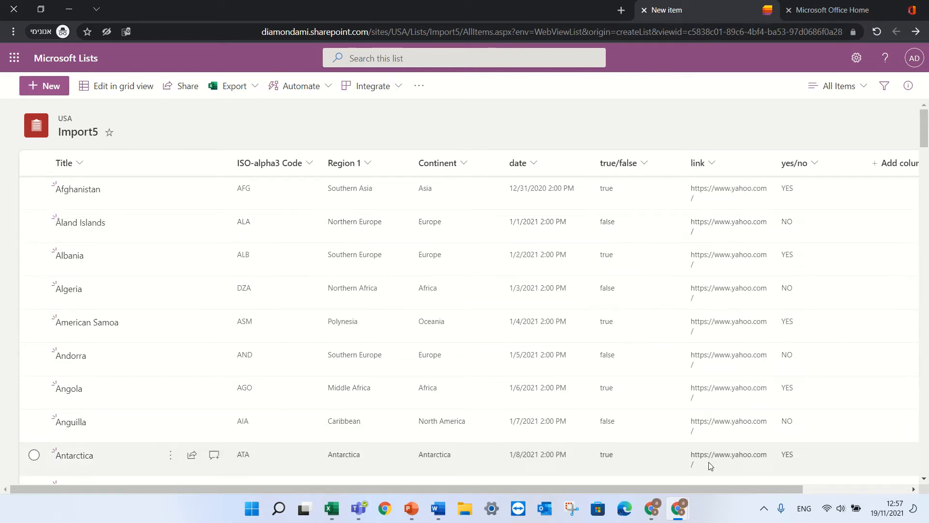
- Add a Yes/No type column named New_yes_no to the Import5 list with the default value Yes
drag(708, 487, 779, 486)
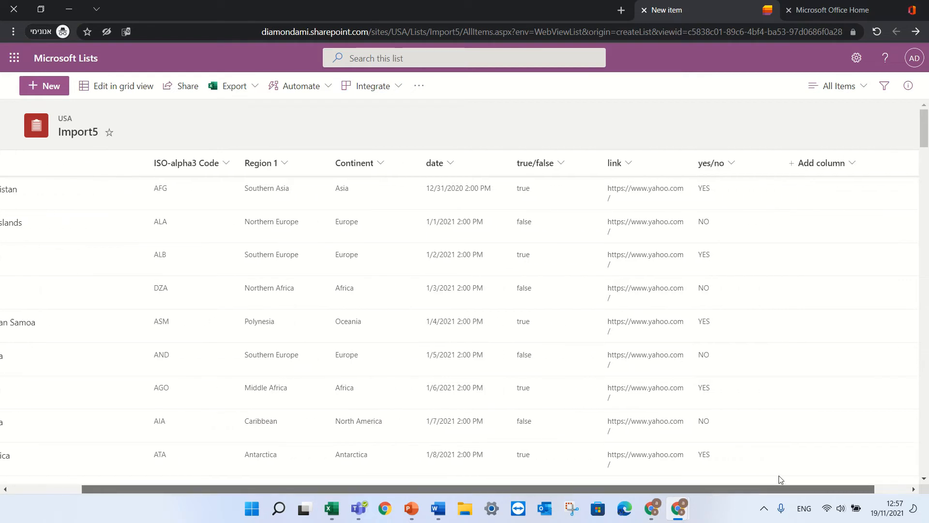
click(802, 165)
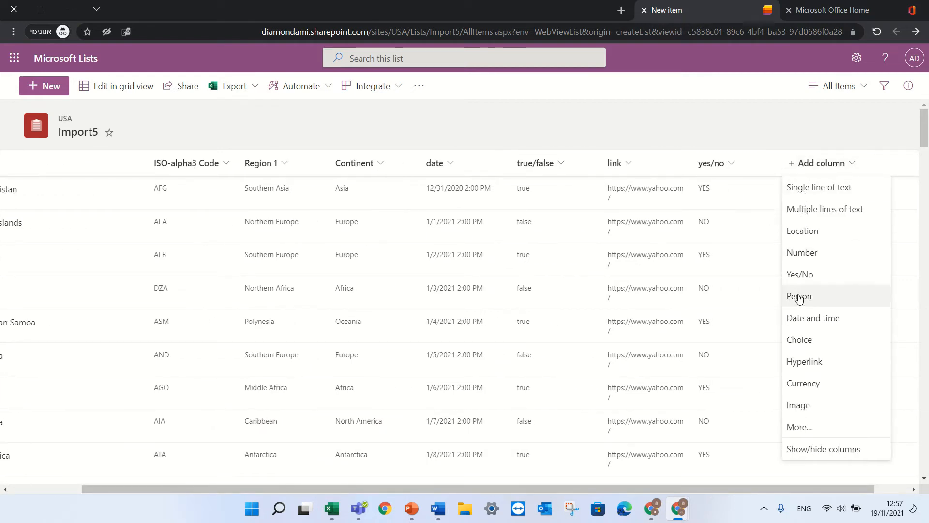
click(804, 274)
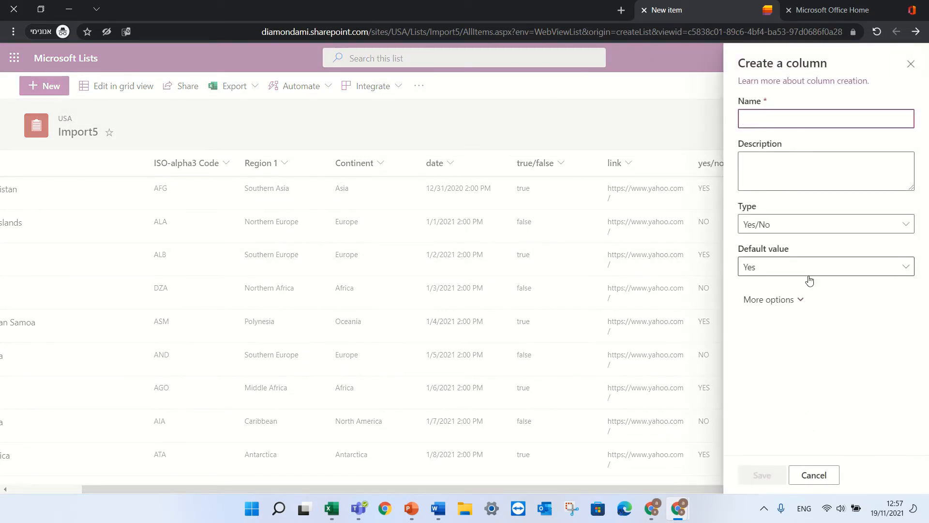
text(N)
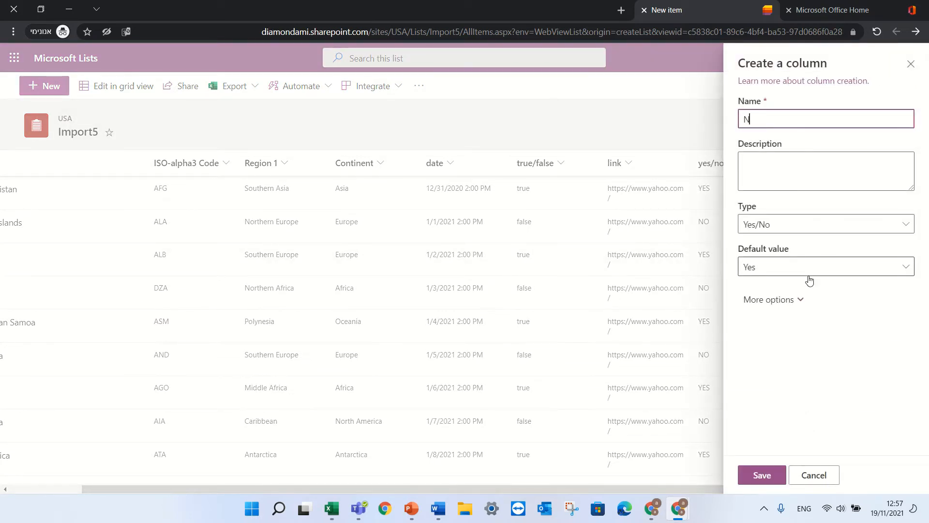
text(ew_yes_no)
click(761, 474)
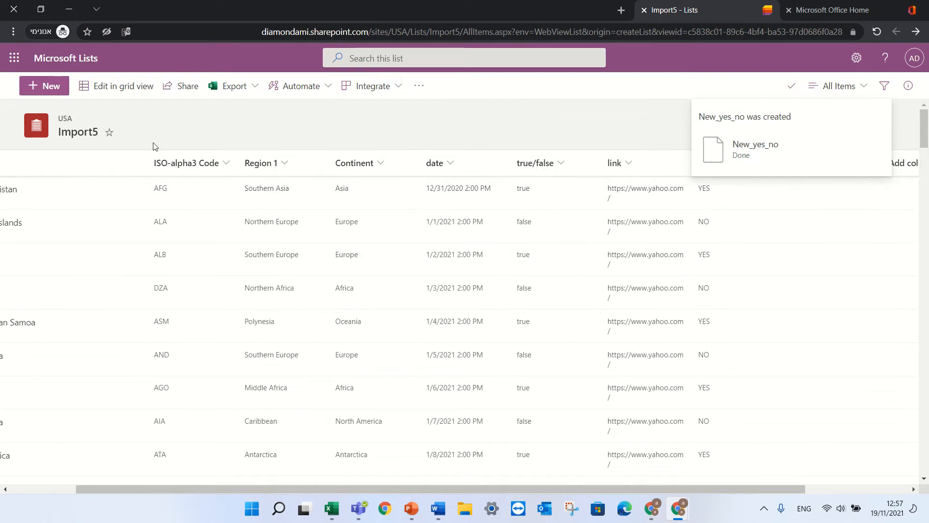
- In grid view, copy the yes/no values of Afghanistan through Algeria and paste them into the same rows of New_yes_no
click(105, 84)
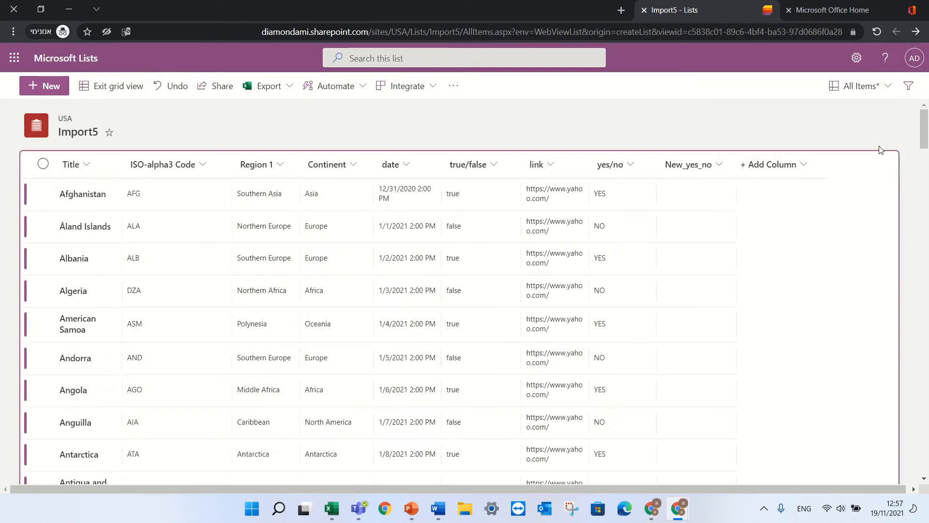
click(592, 190)
click(449, 193)
click(602, 201)
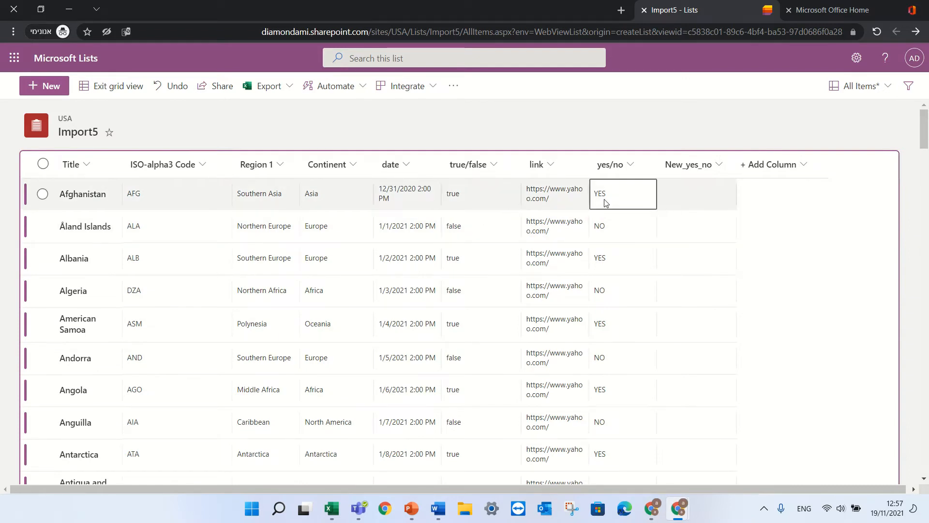
drag(602, 201, 606, 301)
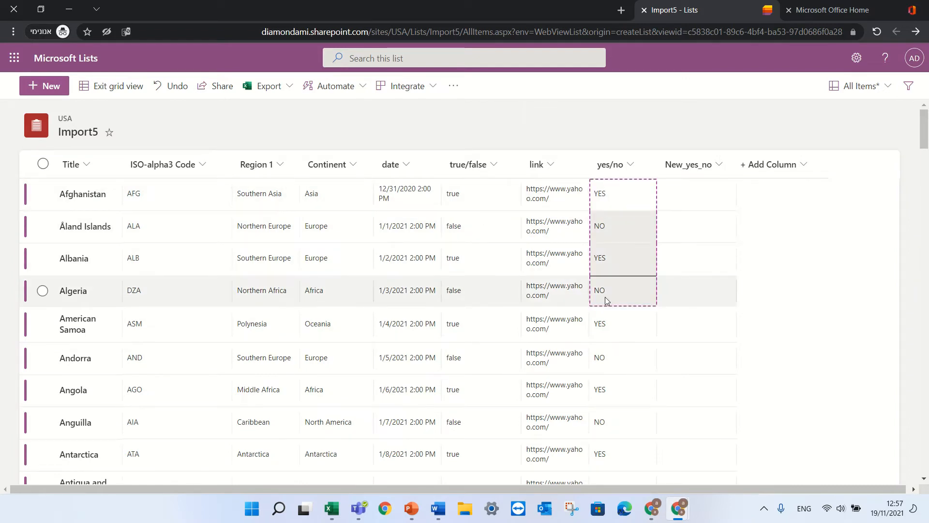
shift+click(702, 298)
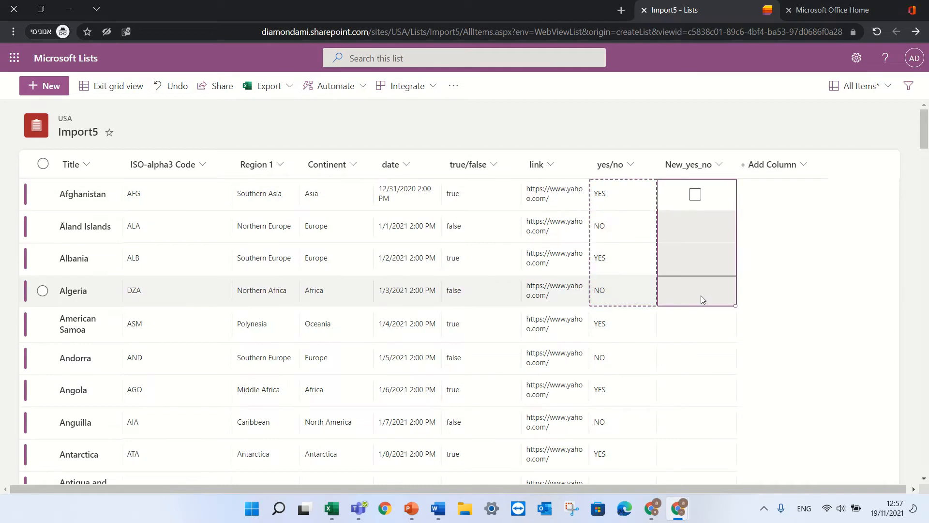
key(ctrl+v)
- Clear the New_yes_no checkmarks of Afghanistan and Albania
click(696, 194)
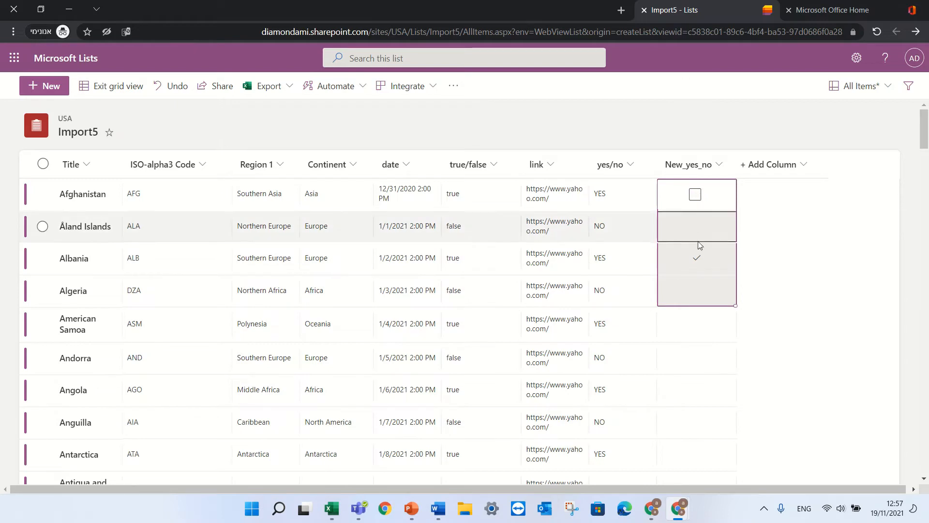
click(696, 263)
click(667, 197)
click(690, 263)
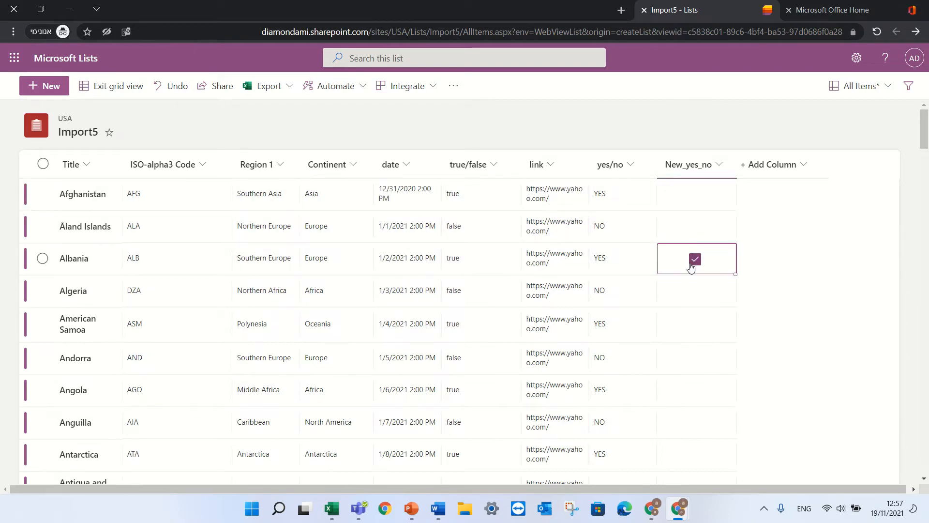
click(695, 259)
- Paste the copied yes/no values into New_yes_no again for Afghanistan through Algeria and check the Afghanistan and Albania cells
mouse_move(609, 202)
mouse_down()
mouse_move(603, 383)
mouse_move(622, 373)
mouse_move(615, 298)
mouse_move(625, 206)
mouse_up()
click(624, 206)
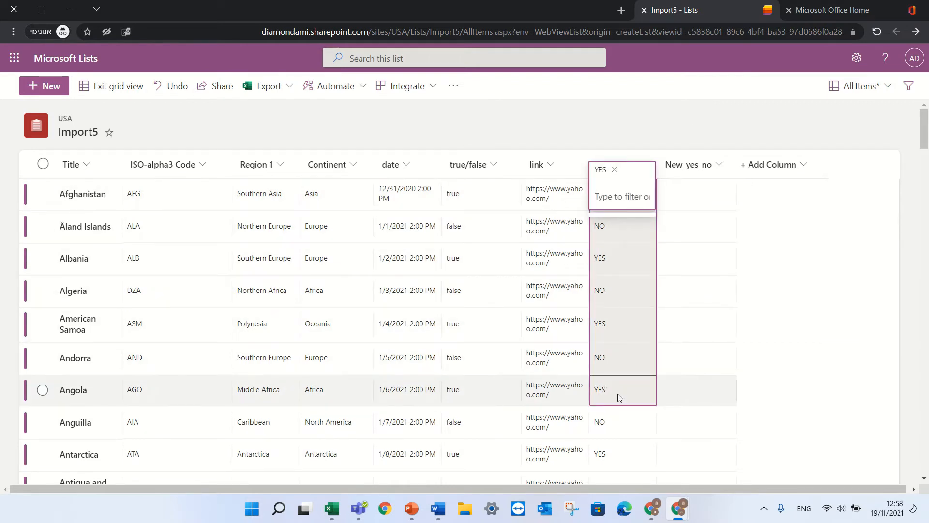
drag(702, 195, 691, 362)
key(ctrl+v)
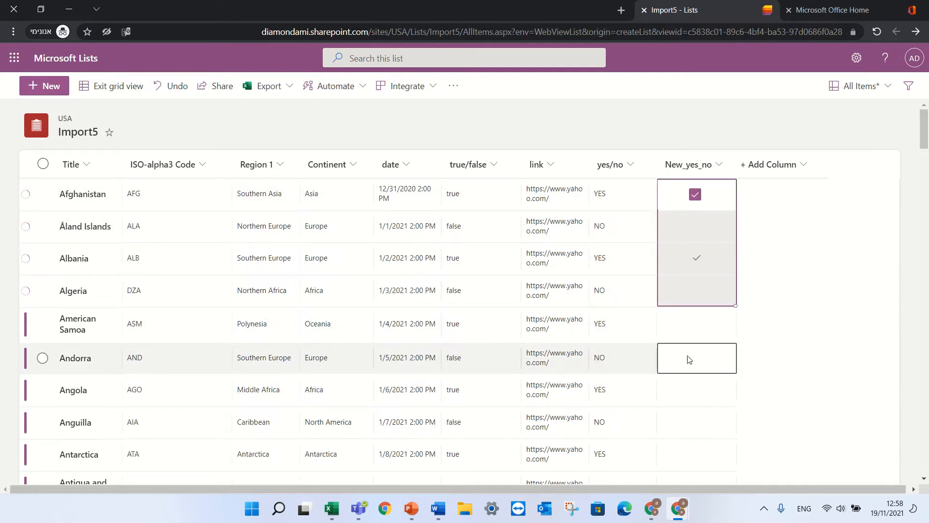
click(697, 260)
click(696, 198)
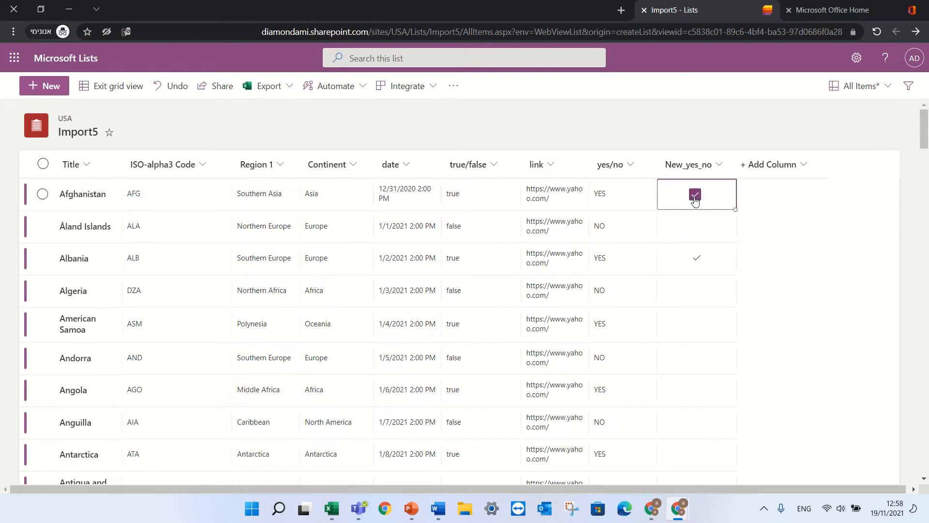
click(696, 260)
click(697, 201)
click(719, 167)
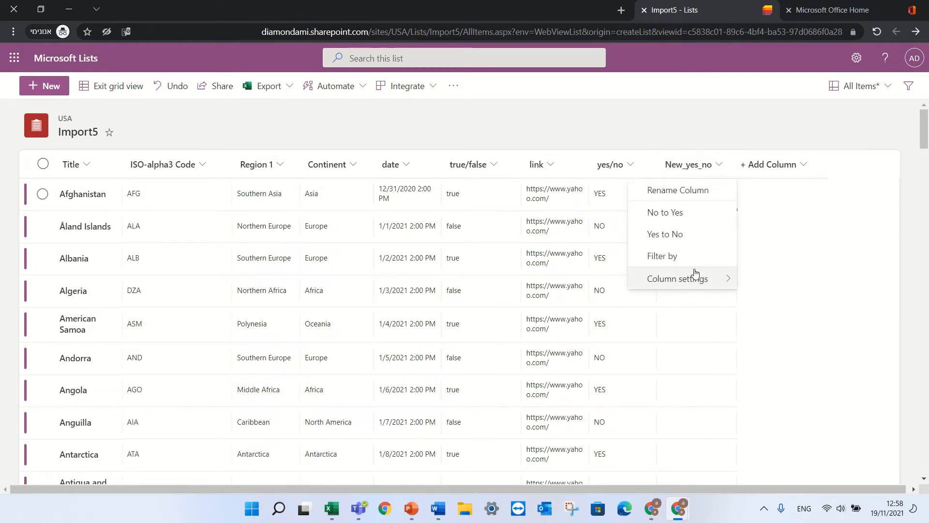
mouse_move(697, 277)
click(770, 302)
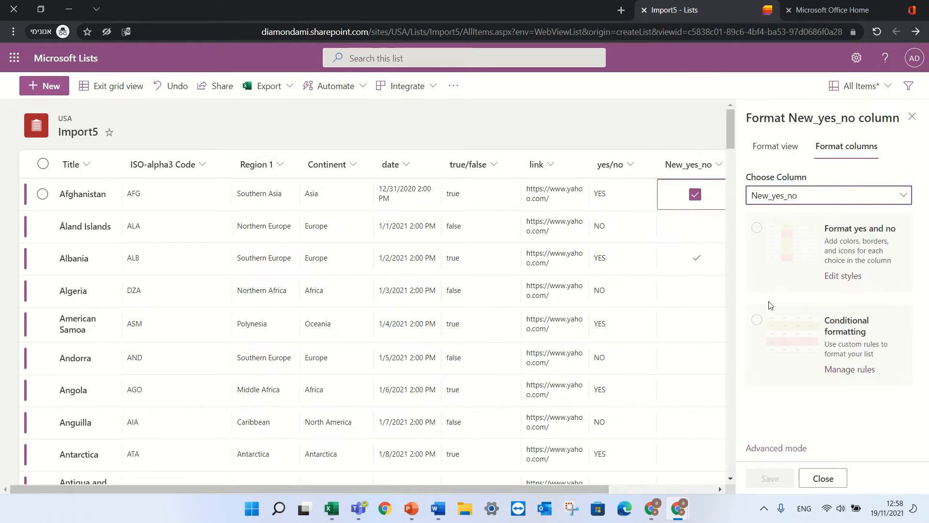
click(859, 258)
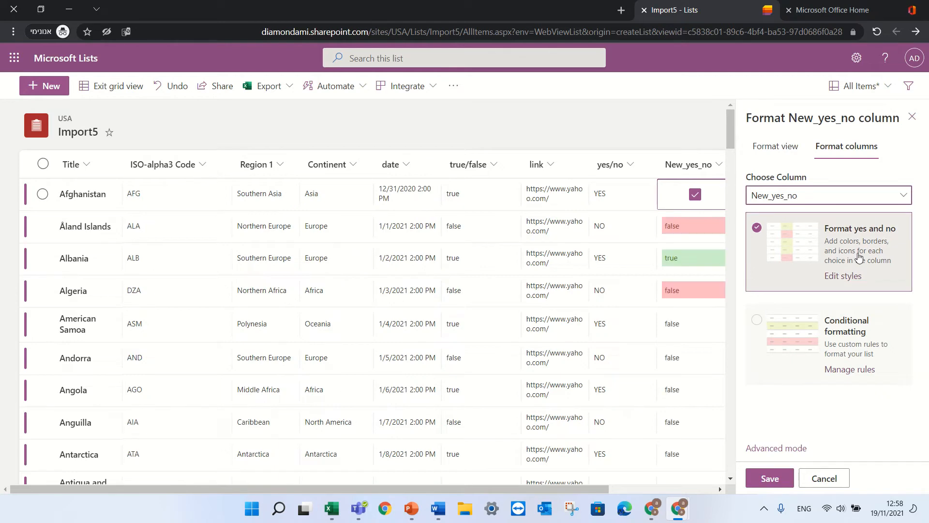
click(912, 116)
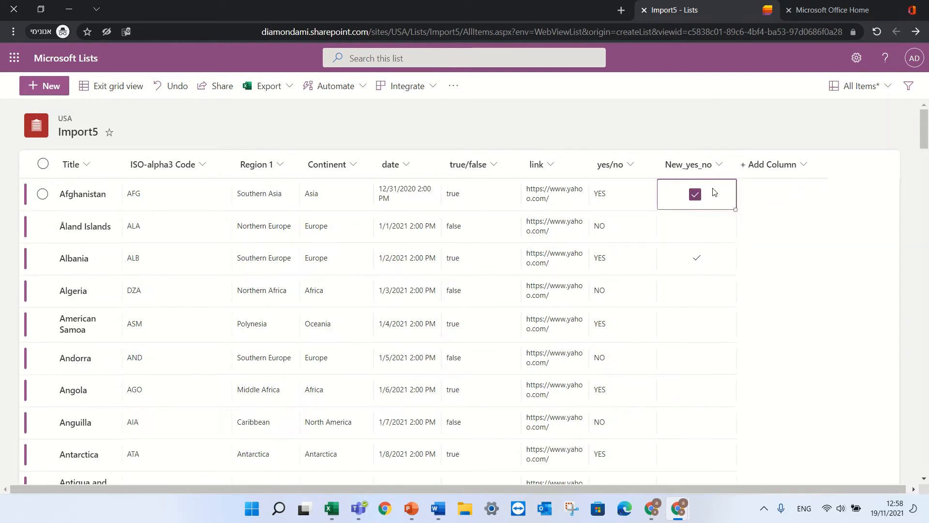
- Format the New_yes_no column with the Format yes and no style, green for Yes and red for No, and save it
click(720, 165)
mouse_move(682, 277)
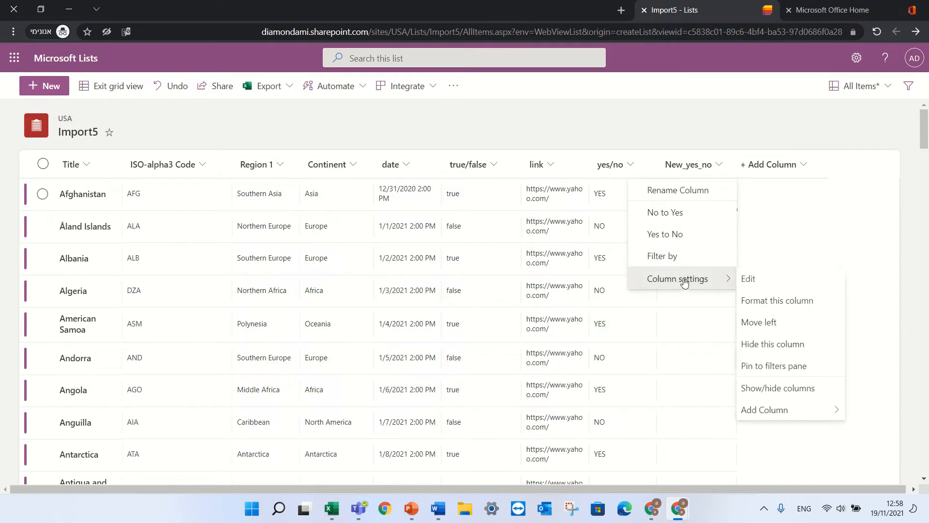
click(766, 300)
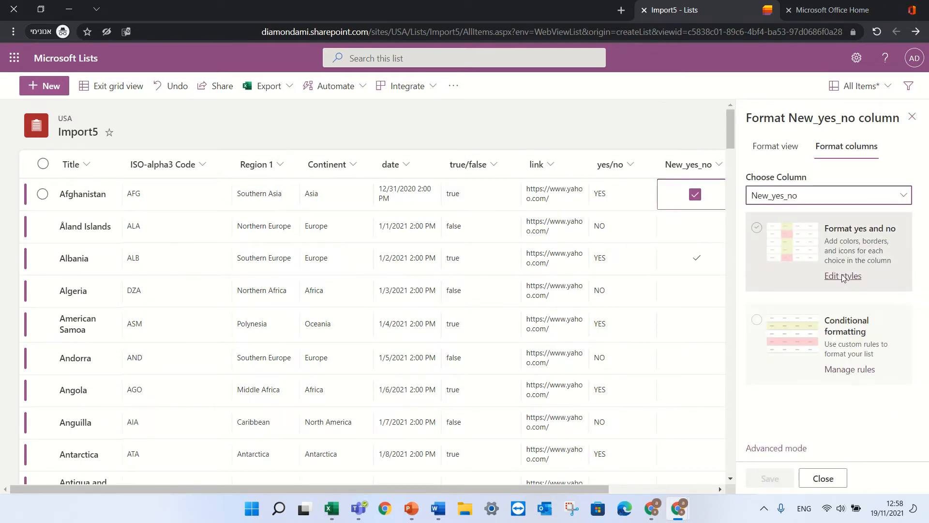
click(843, 278)
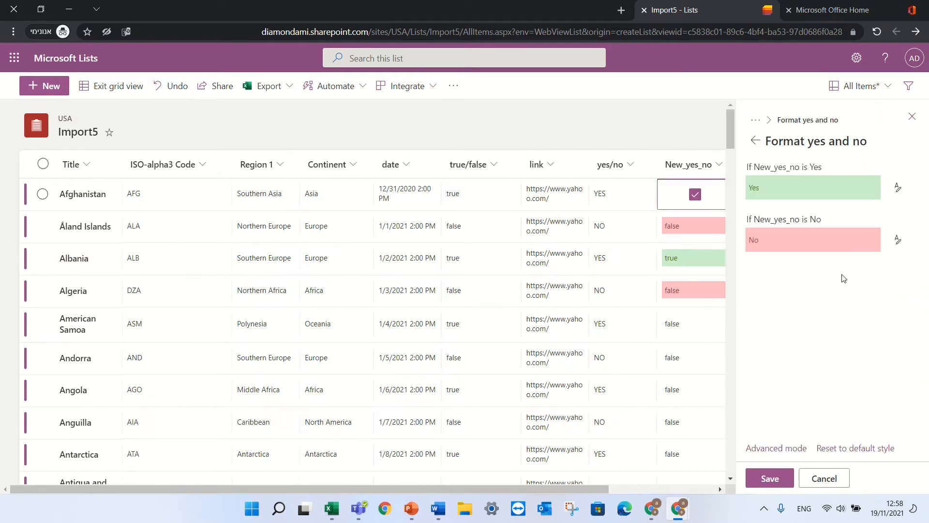
click(779, 478)
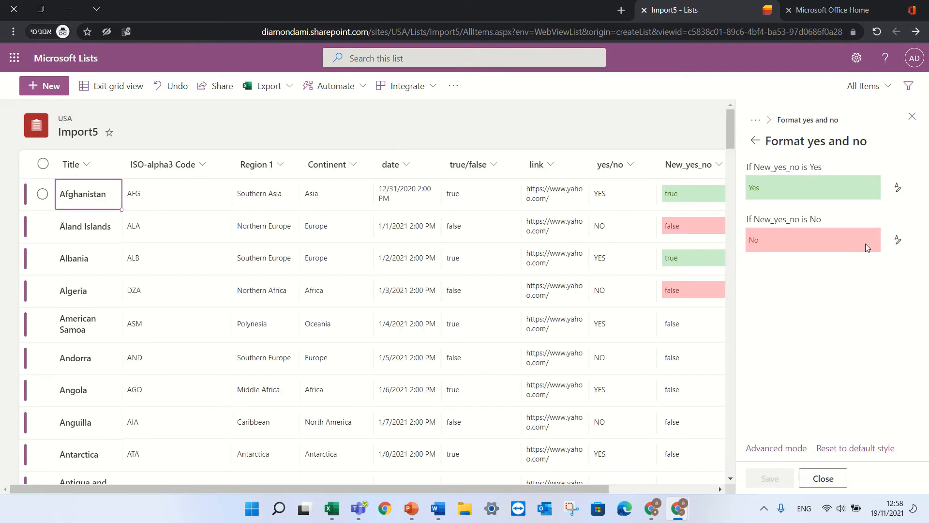
click(912, 117)
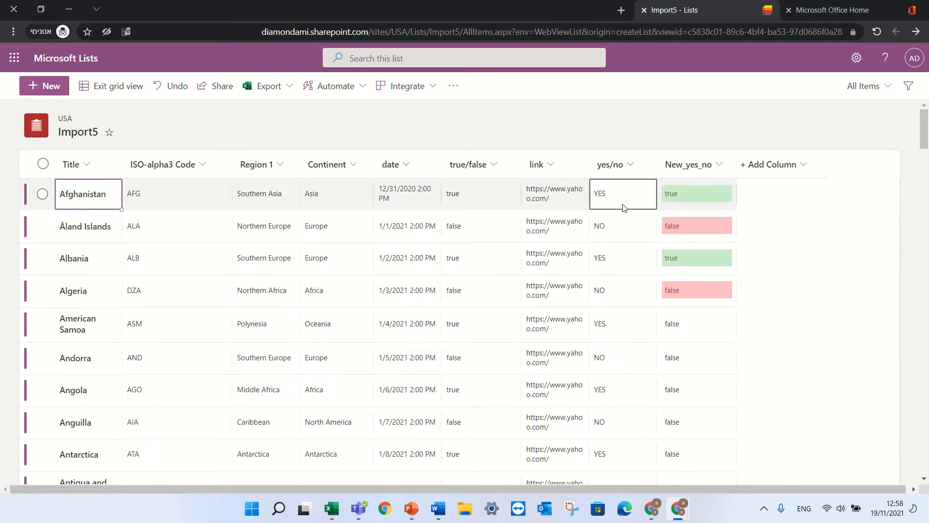
- Copy the yes/no values of Afghanistan through Angola into the same rows of New_yes_no and check the rows down to Guyana
mouse_move(623, 195)
mouse_down()
mouse_move(630, 359)
mouse_move(620, 402)
mouse_up()
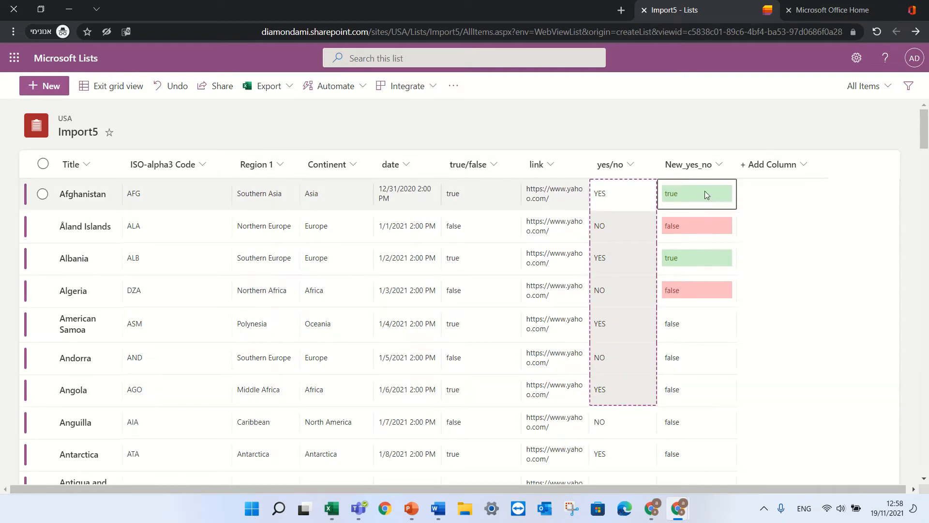
drag(705, 191, 702, 390)
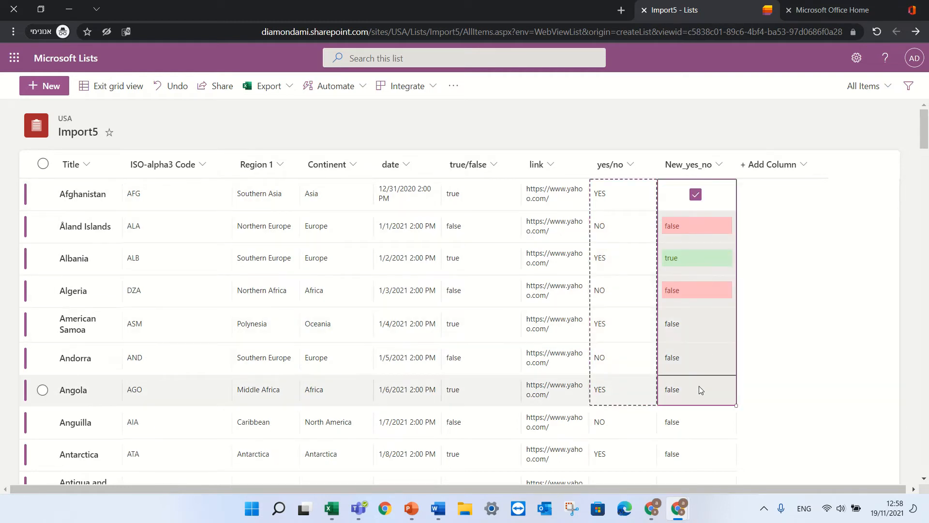
text(true false true false true false true)
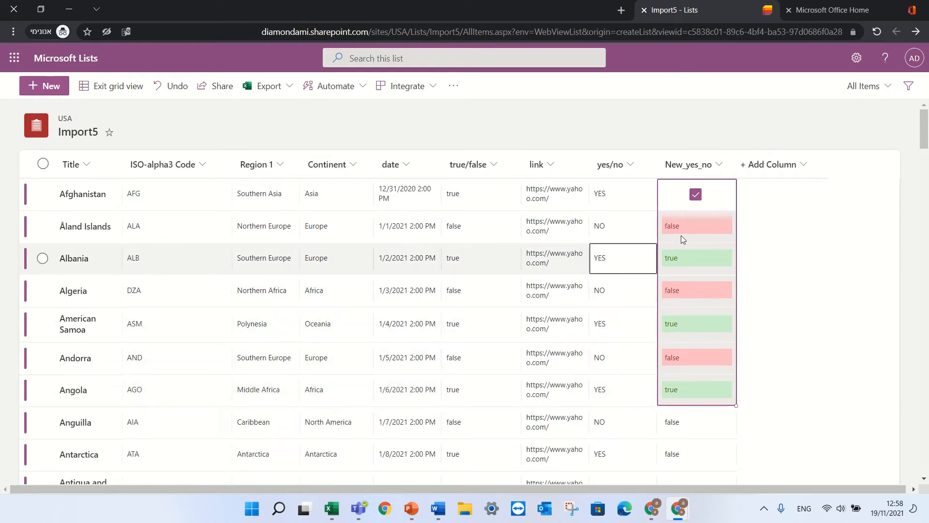
click(626, 198)
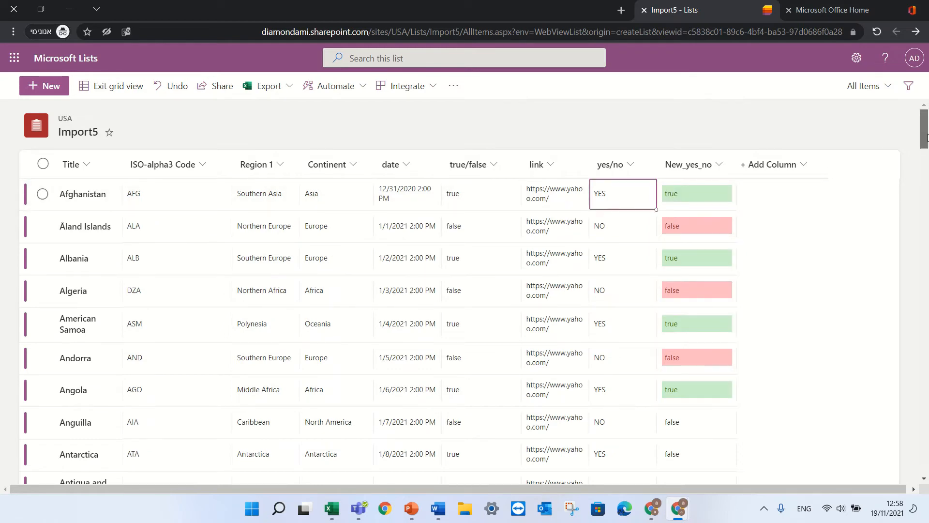
drag(921, 128, 921, 465)
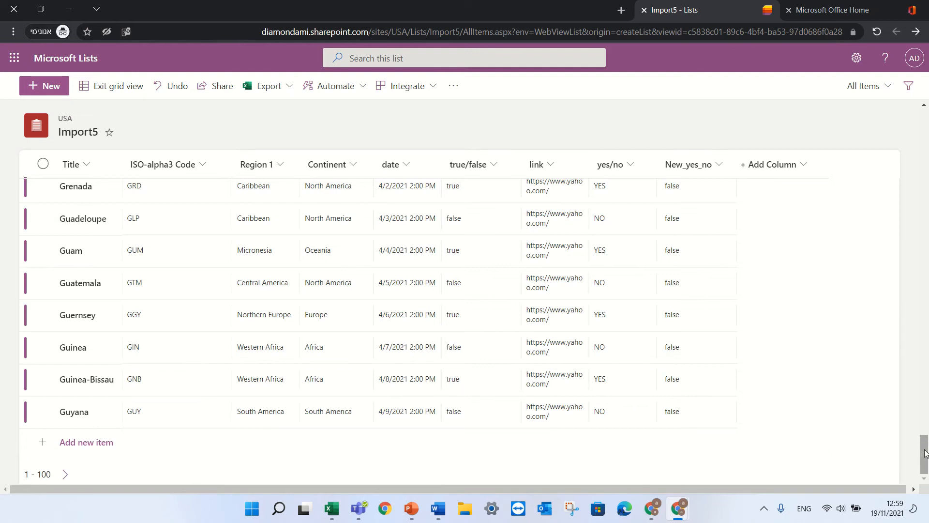
drag(922, 448, 922, 122)
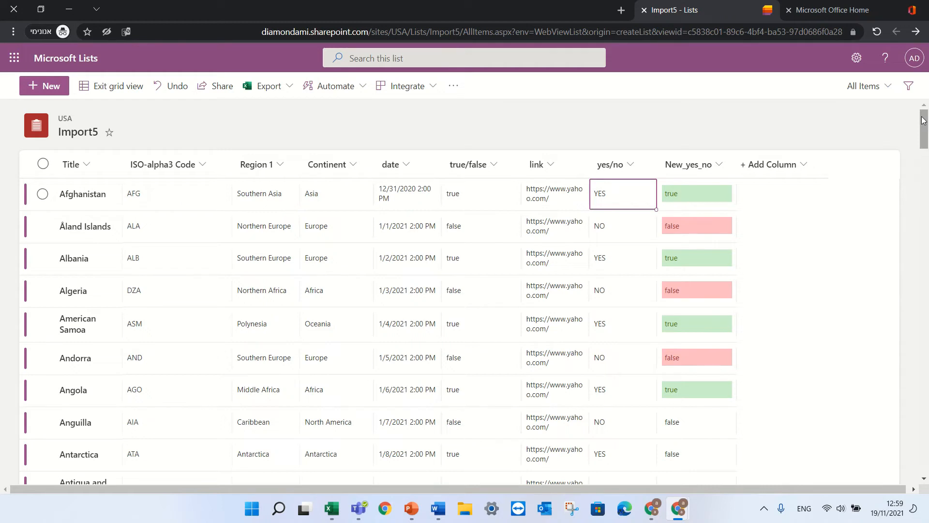
- Add a Hyperlink column named link3 to the Import5 list
click(767, 166)
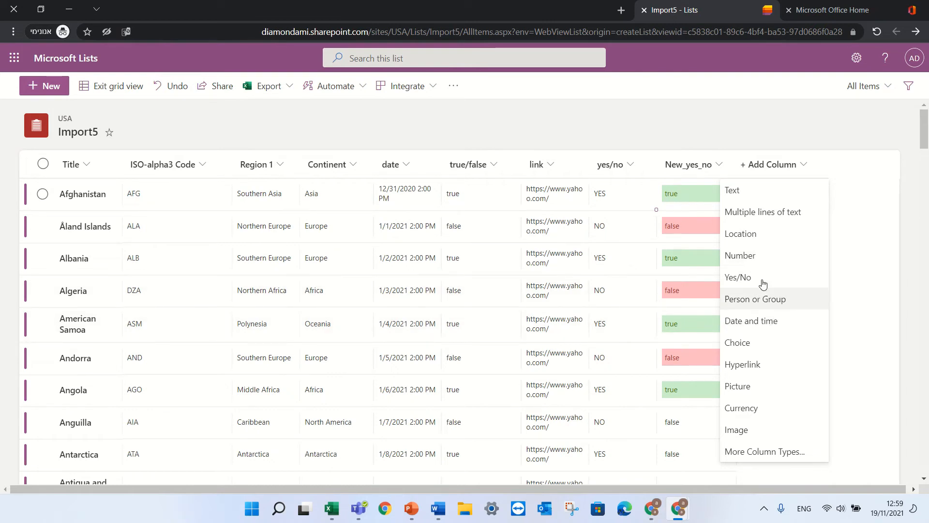
click(748, 364)
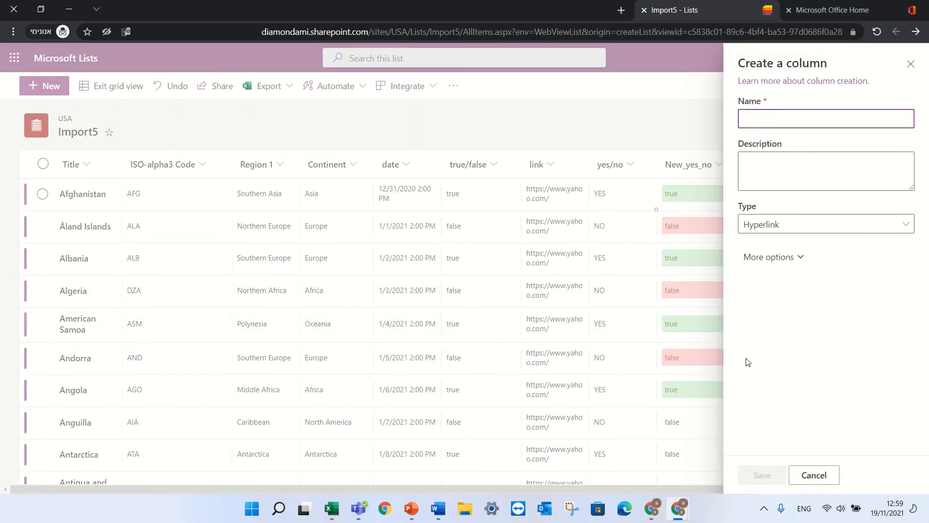
text(link3)
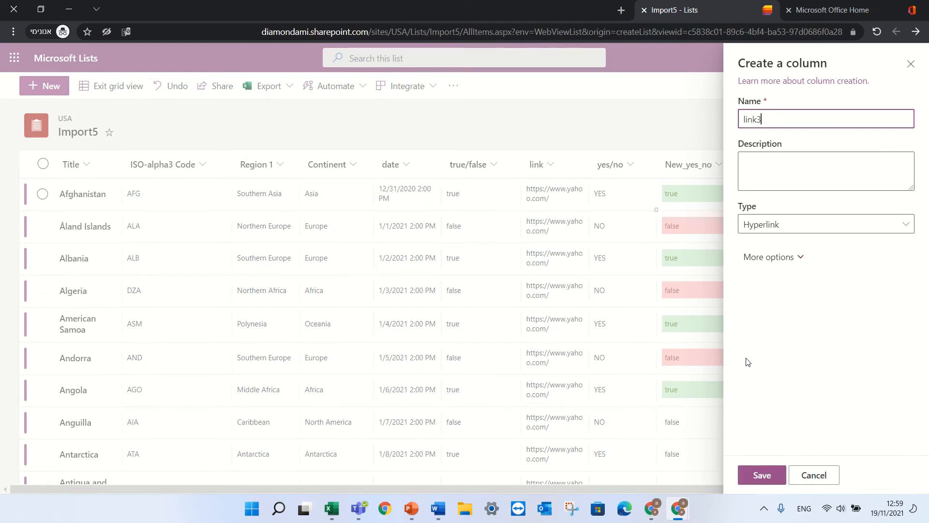
click(761, 476)
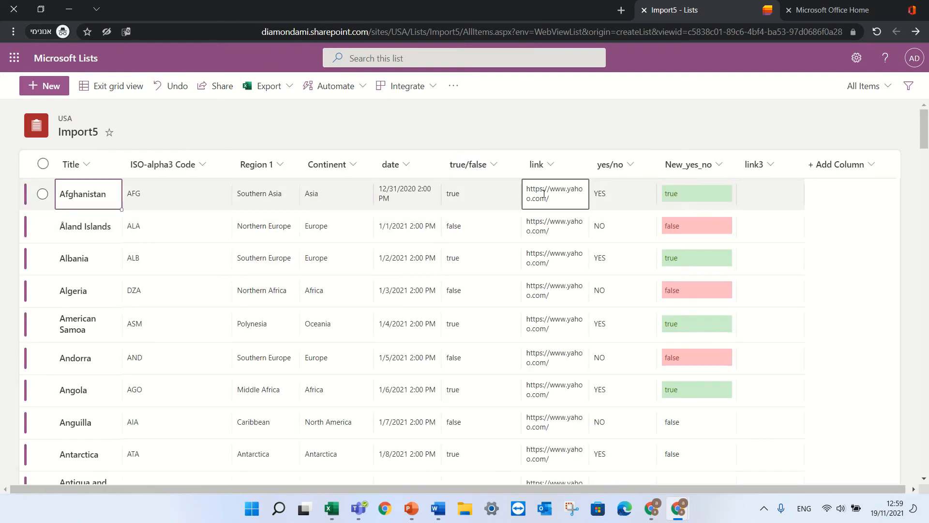
- Copy the link values of Afghanistan through Angola and paste them into the same rows of link3
drag(547, 192, 537, 380)
key(ctrl+c)
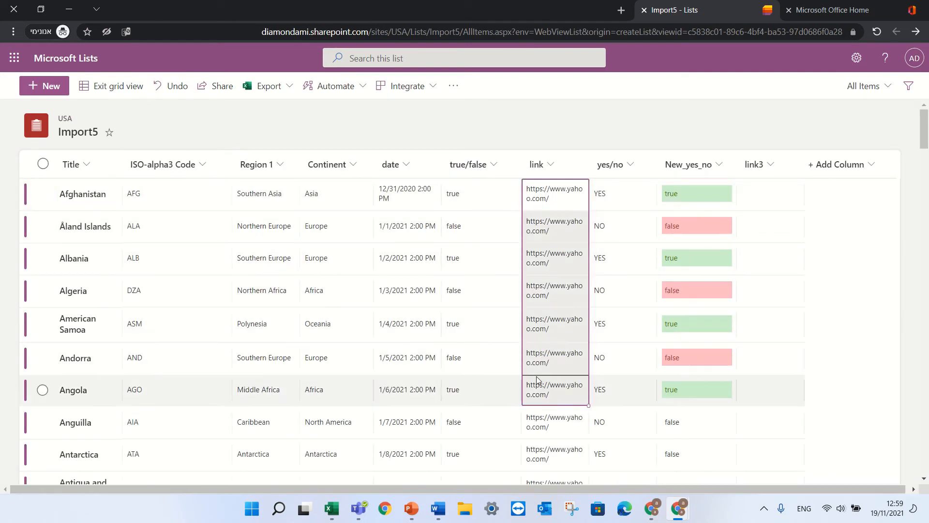
drag(777, 193, 767, 407)
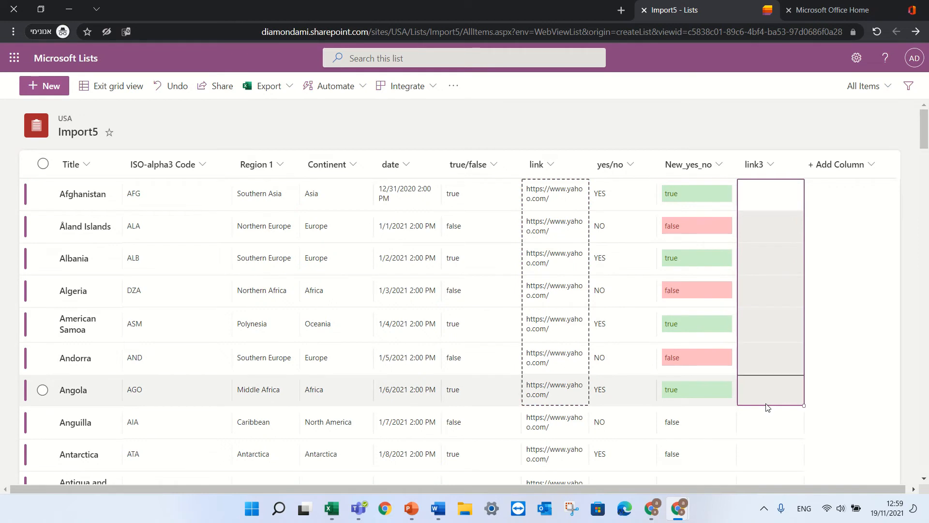
key(ctrl+v)
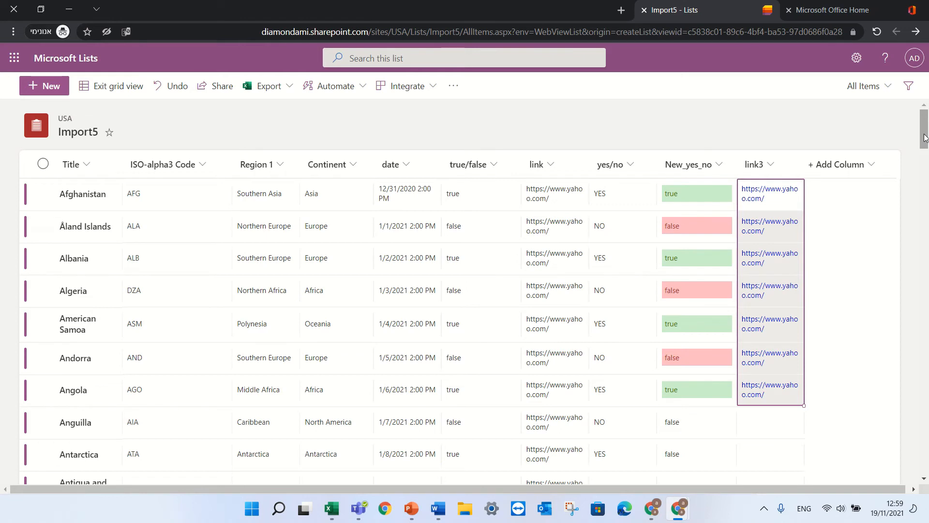
- Try to copy the link values of Afghanistan through Guyana into the link3 column
drag(567, 196, 557, 485)
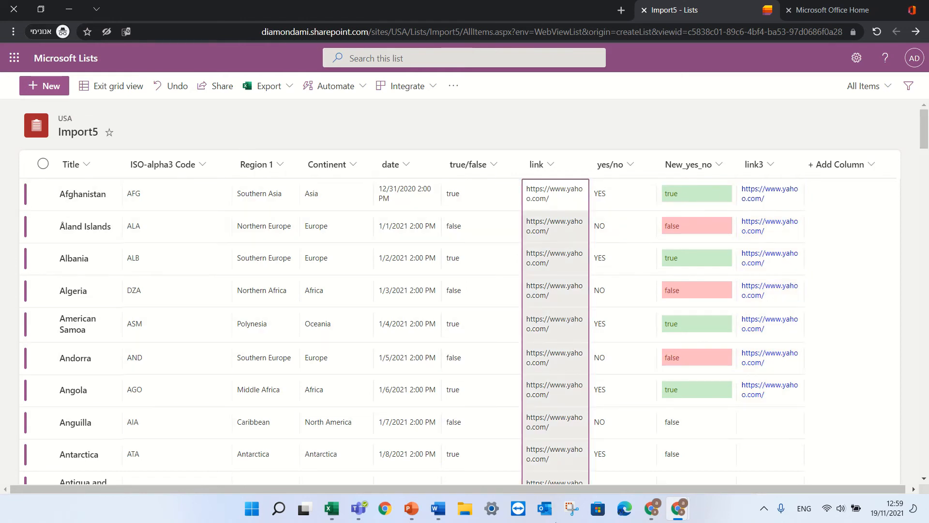
drag(556, 520, 557, 198)
click(558, 202)
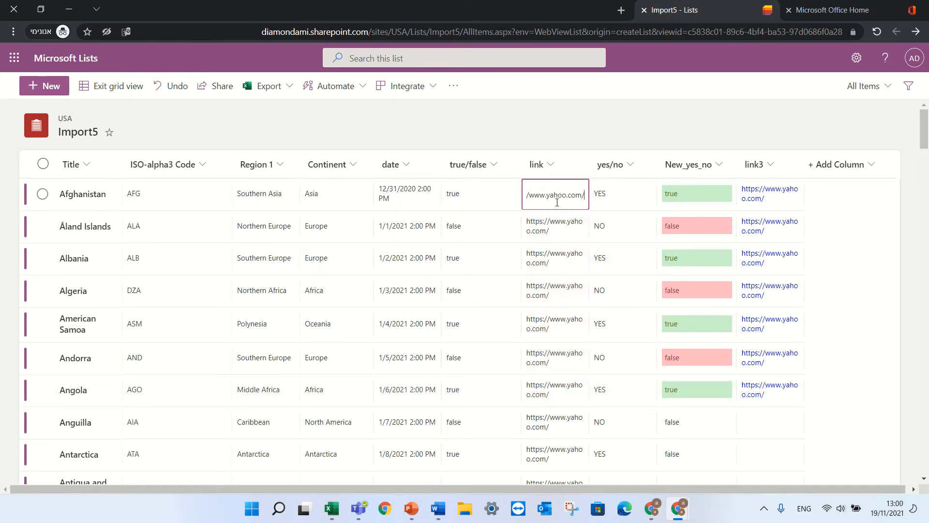
drag(923, 112, 895, 480)
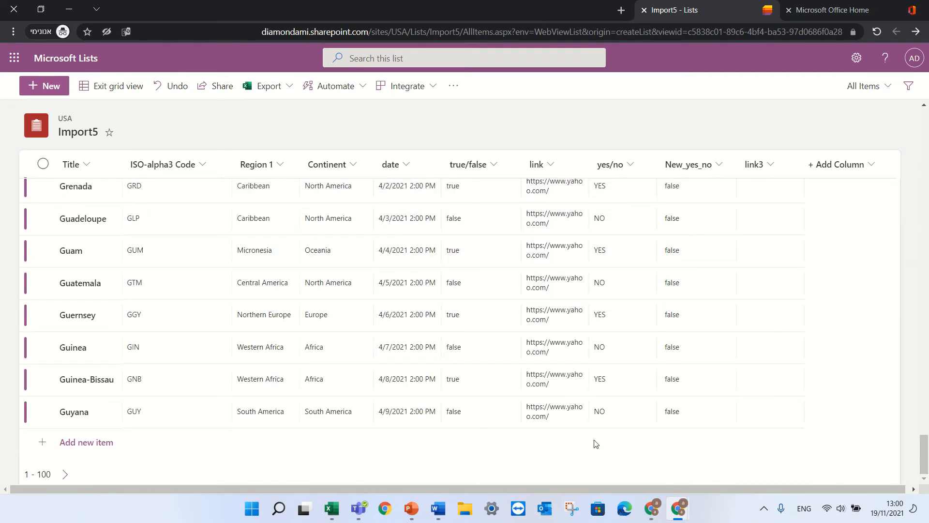
shift+click(562, 423)
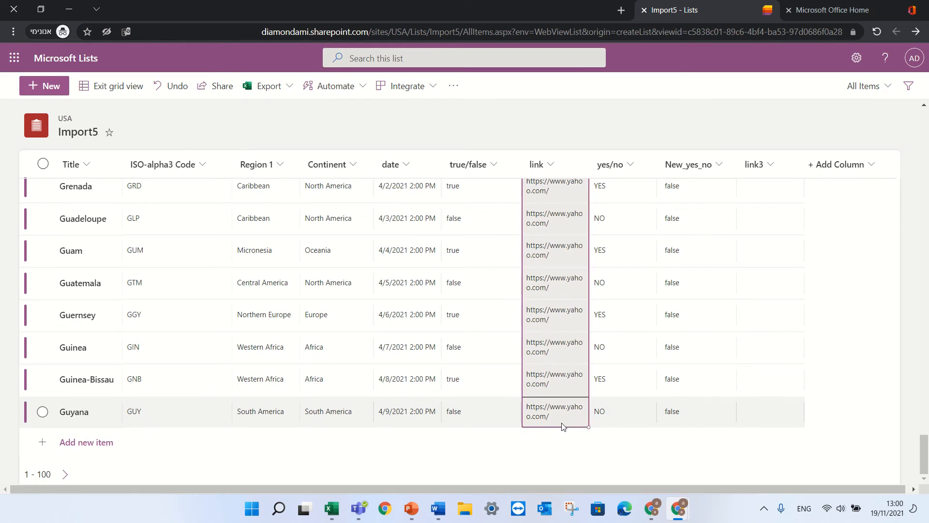
ctrl+click(767, 402)
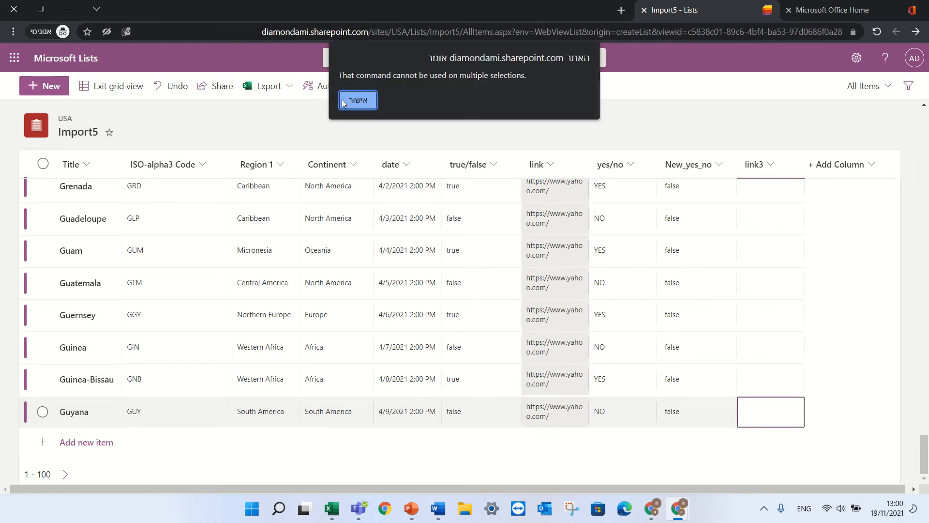
click(345, 101)
click(773, 410)
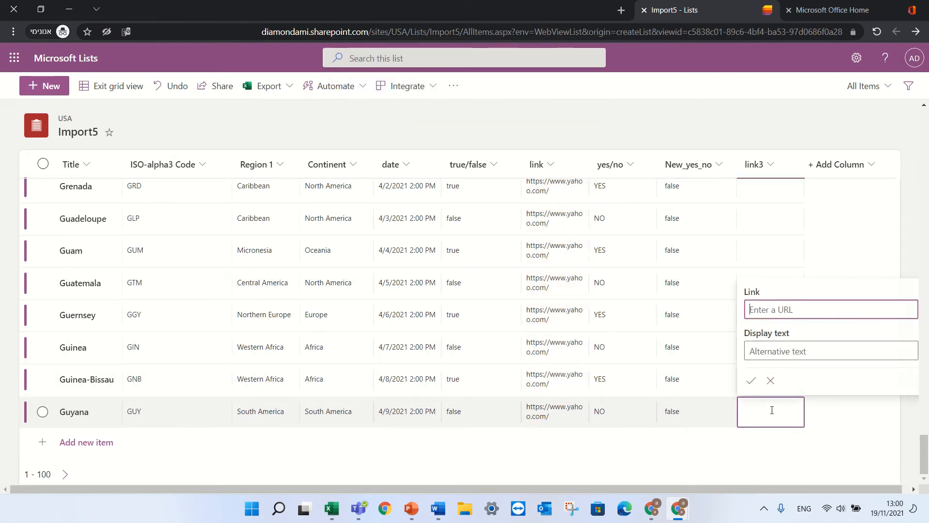
drag(924, 455, 903, 104)
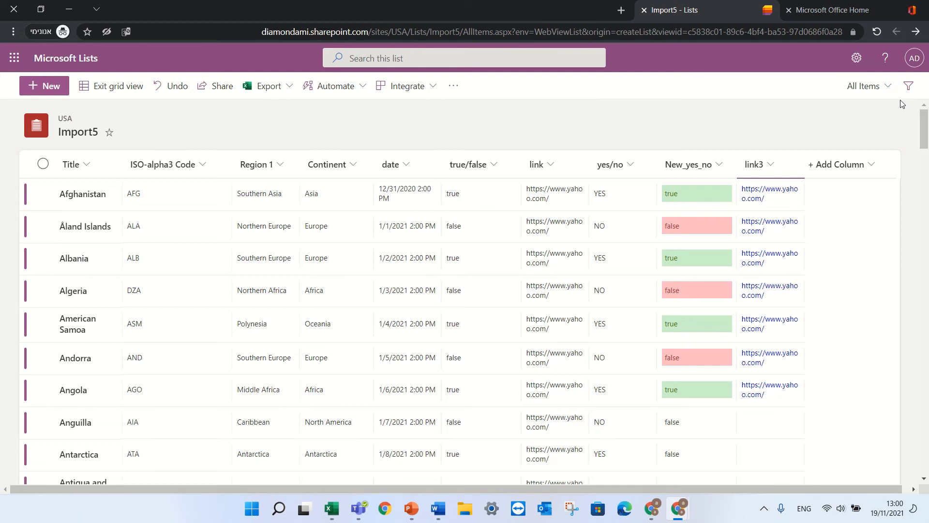
click(43, 91)
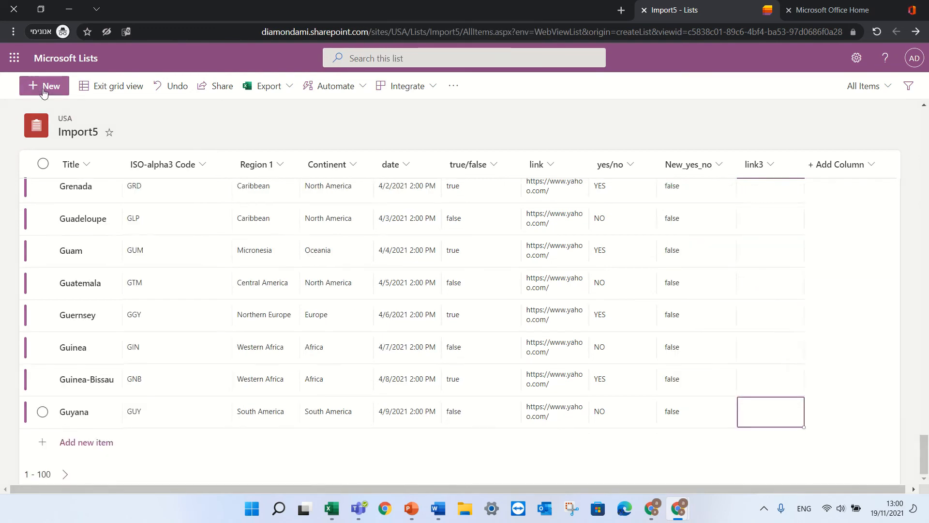
click(43, 91)
click(918, 89)
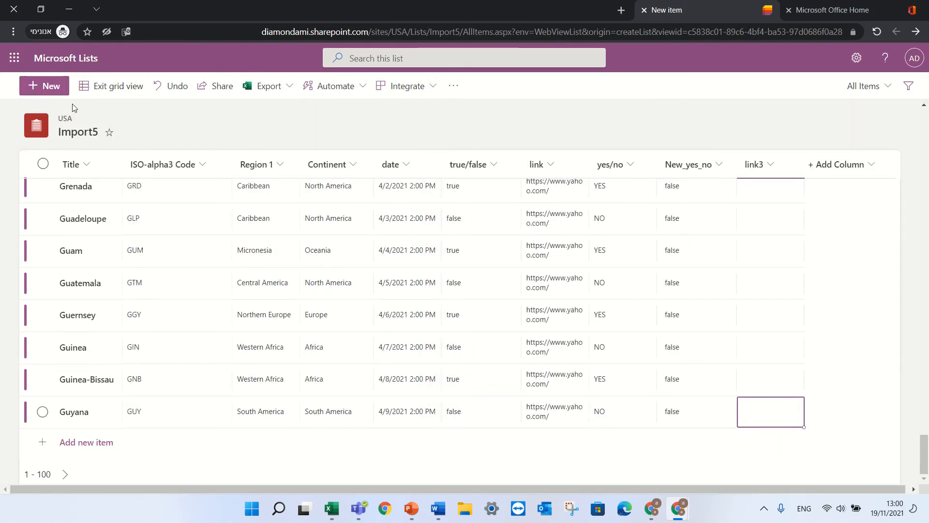
- Open the Lists home page and create a blank list named ddd in My lists
click(15, 58)
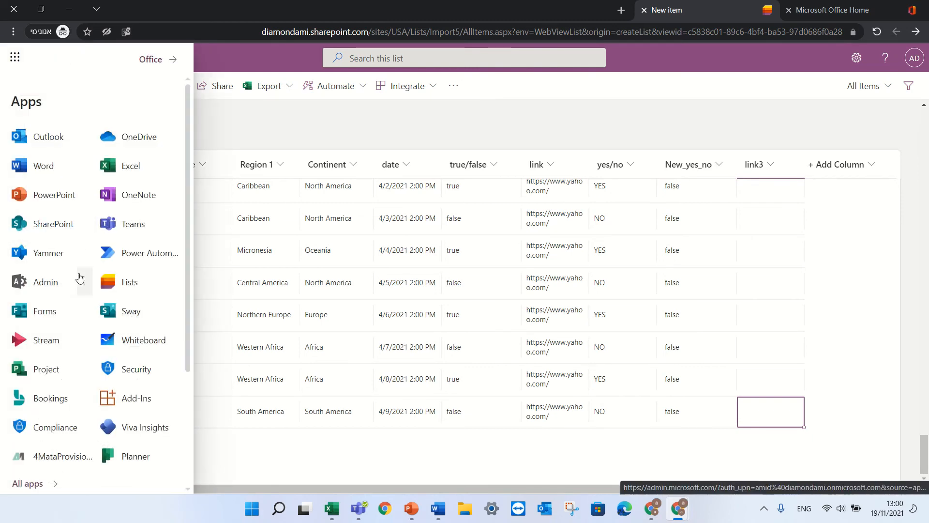
click(129, 288)
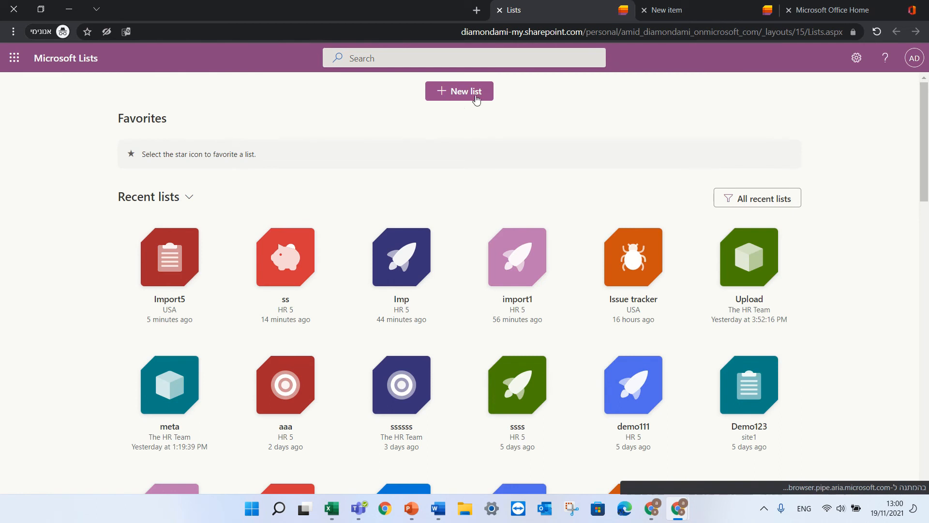
click(478, 94)
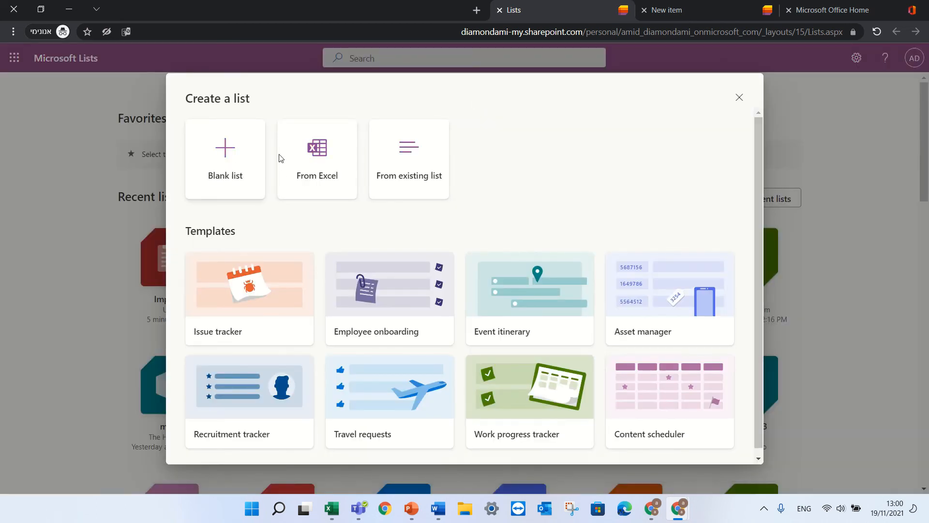
click(219, 168)
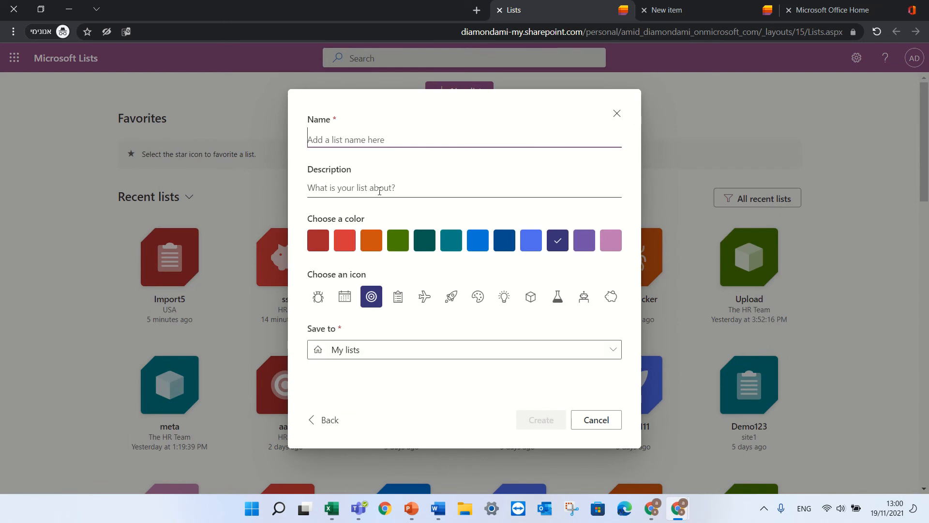
text(ddd)
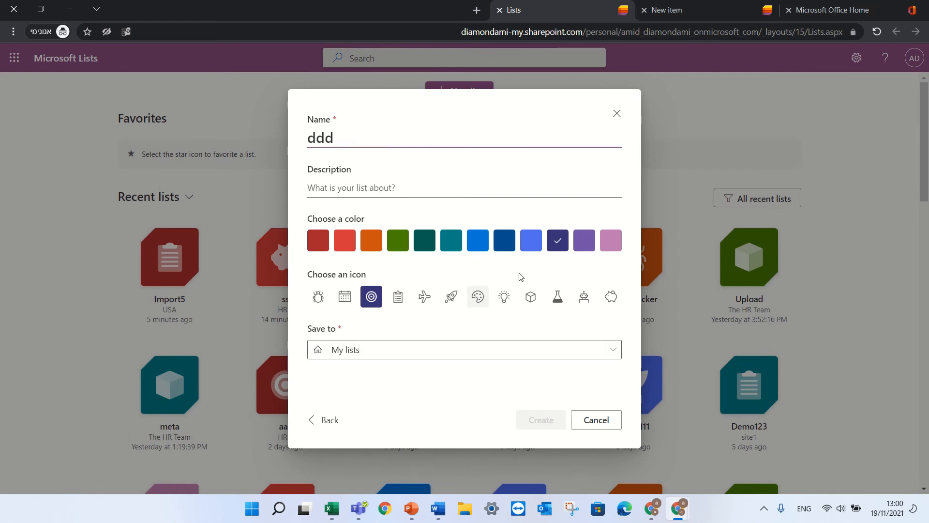
click(545, 426)
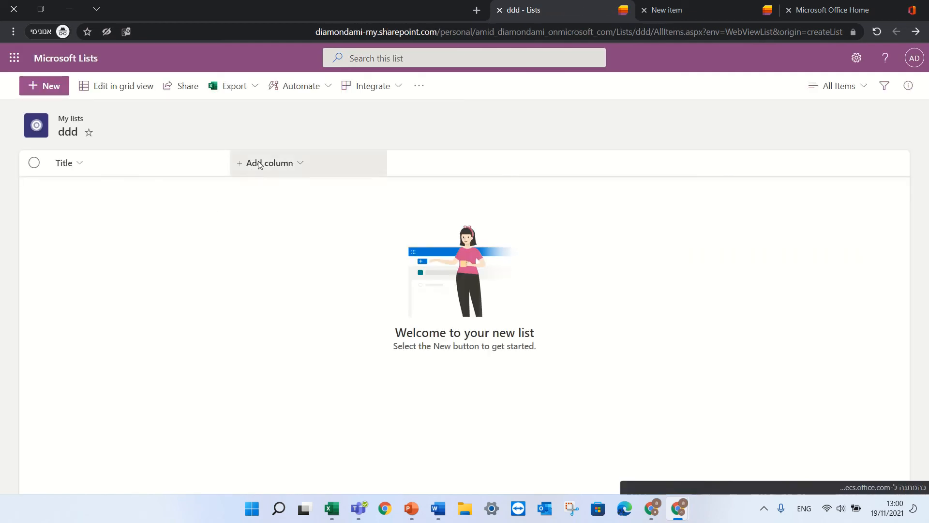
- Add a single line of text column named ssss to the ddd list
click(257, 162)
click(293, 193)
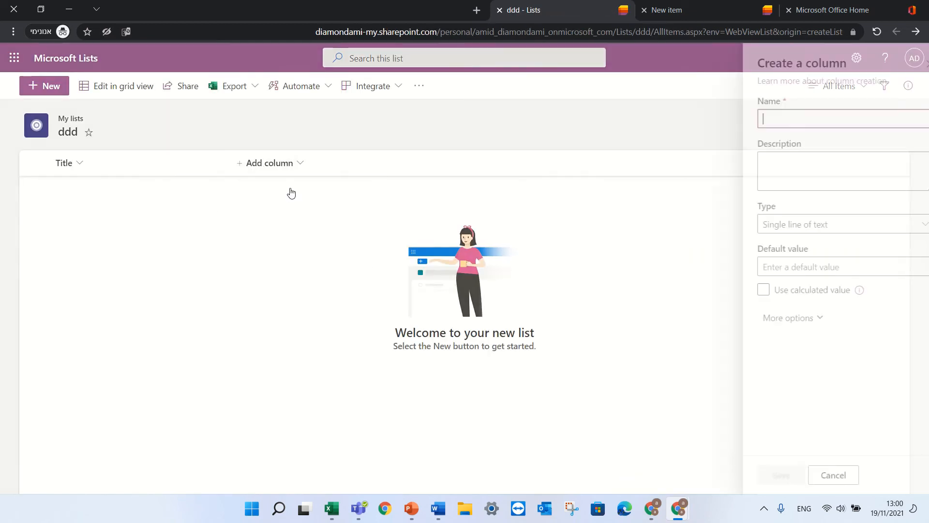
text(ssss)
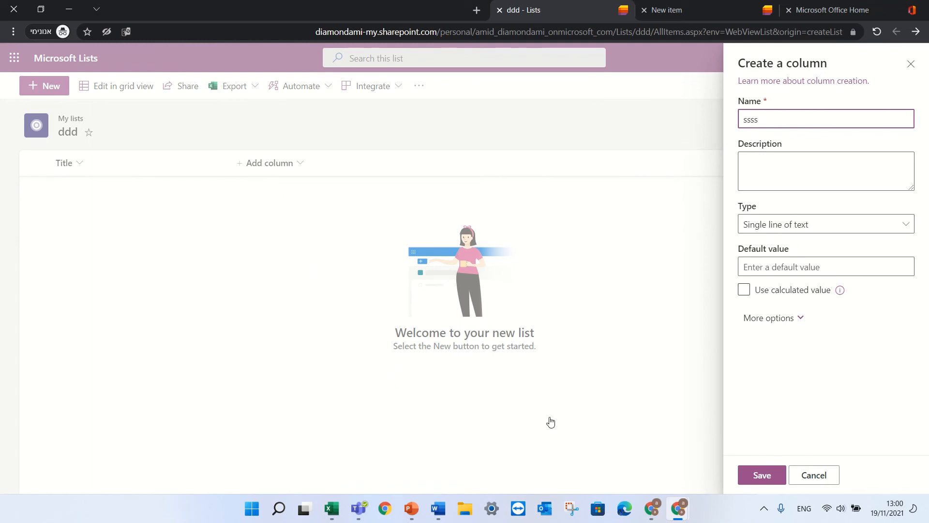
click(746, 475)
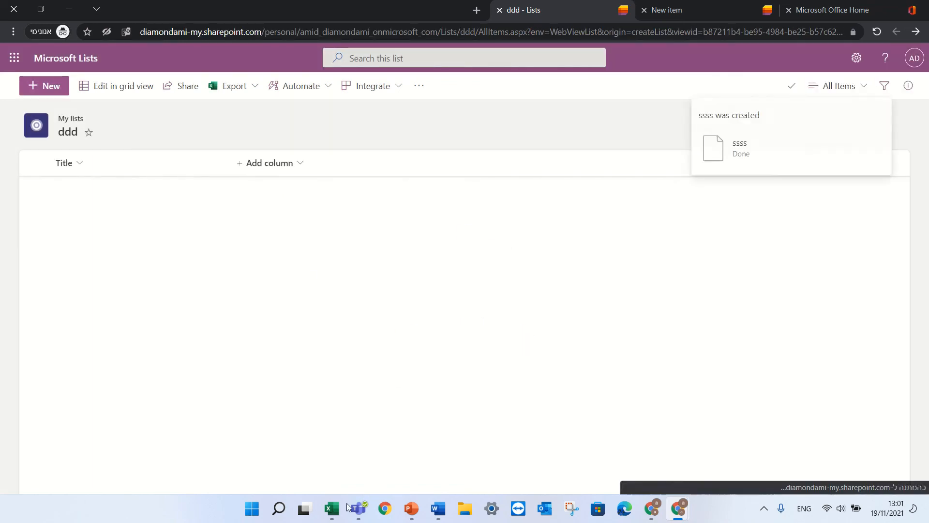
- Switch to cont.xlsx in Excel, copy columns A to C of rows 2 to 231 on the Countries or Areas sheet, and return to the ddd list
click(332, 509)
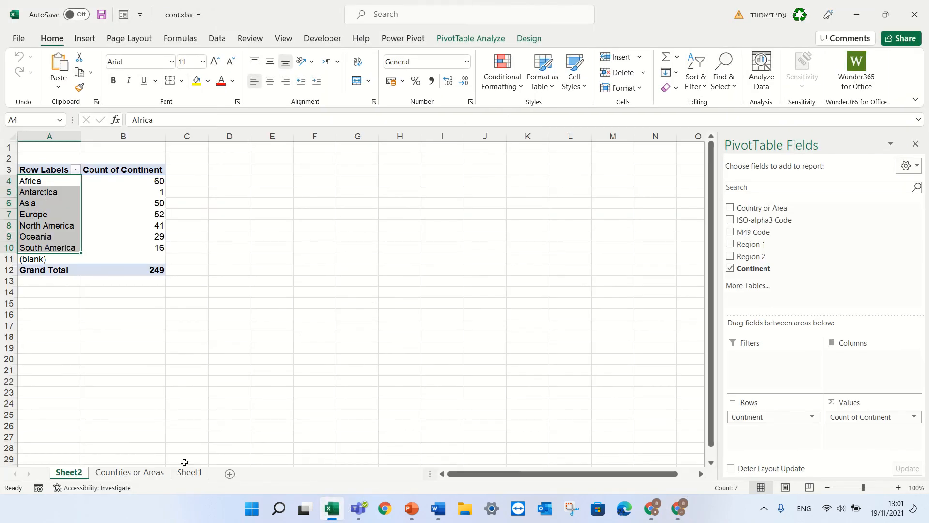
click(151, 472)
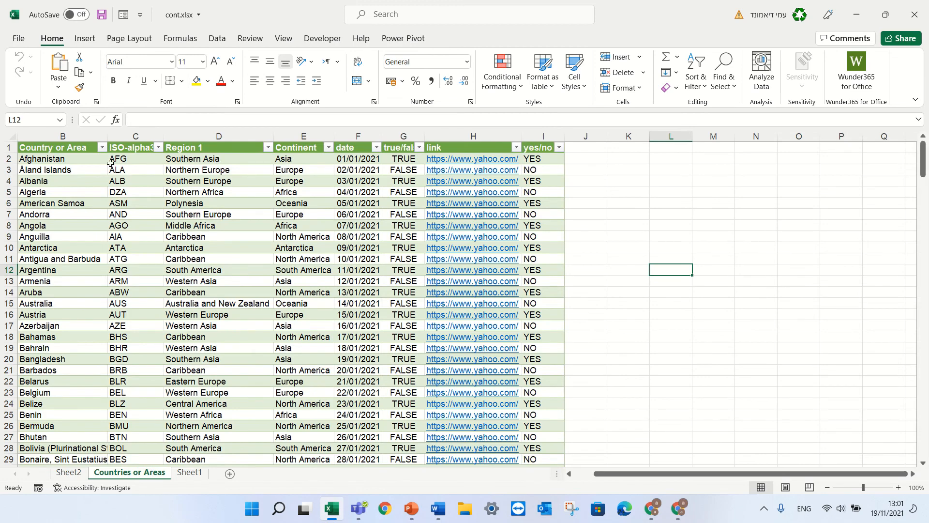
drag(121, 160, 96, 203)
drag(59, 362, 20, 457)
key(ctrl+c)
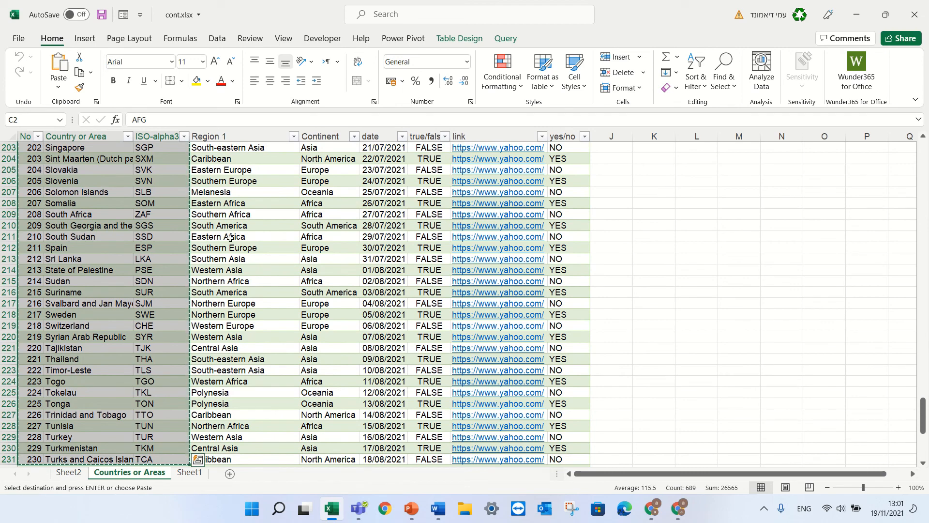
click(865, 16)
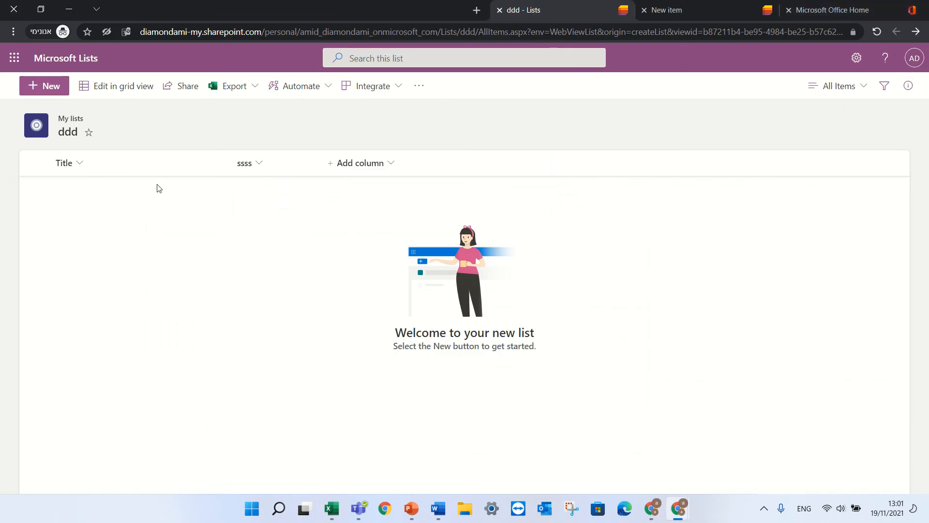
- Switch the ddd list to grid view for editing
click(114, 91)
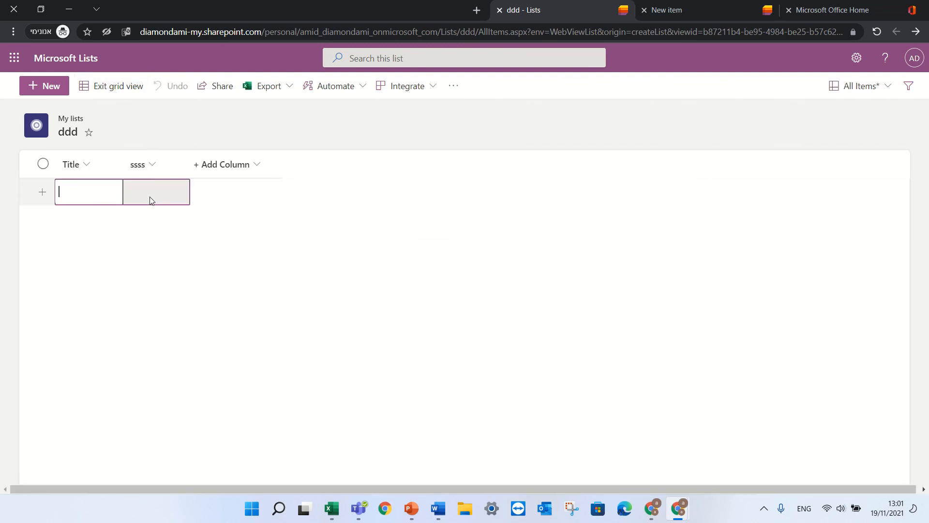
- Try to paste the copied Excel data inside the first item's Title cell, and undo that entry
key(ctrl+v)
click(138, 194)
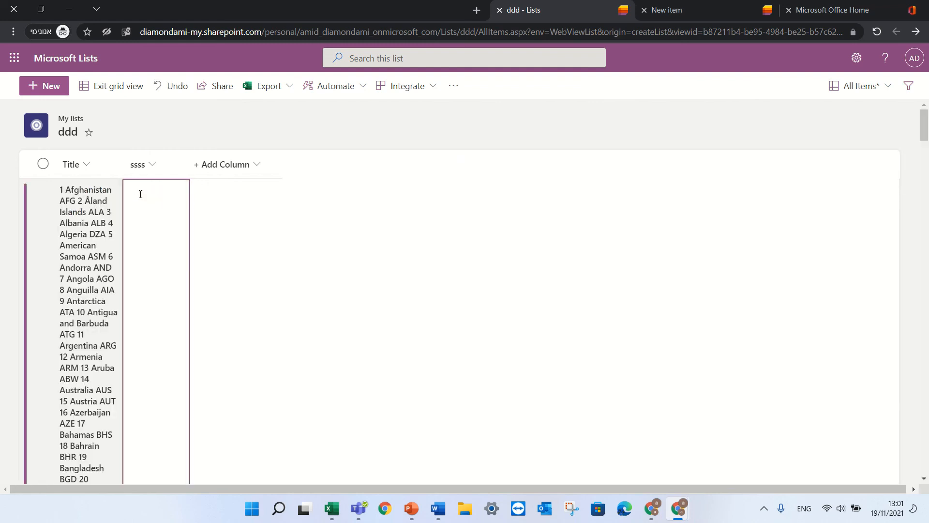
key(Escape)
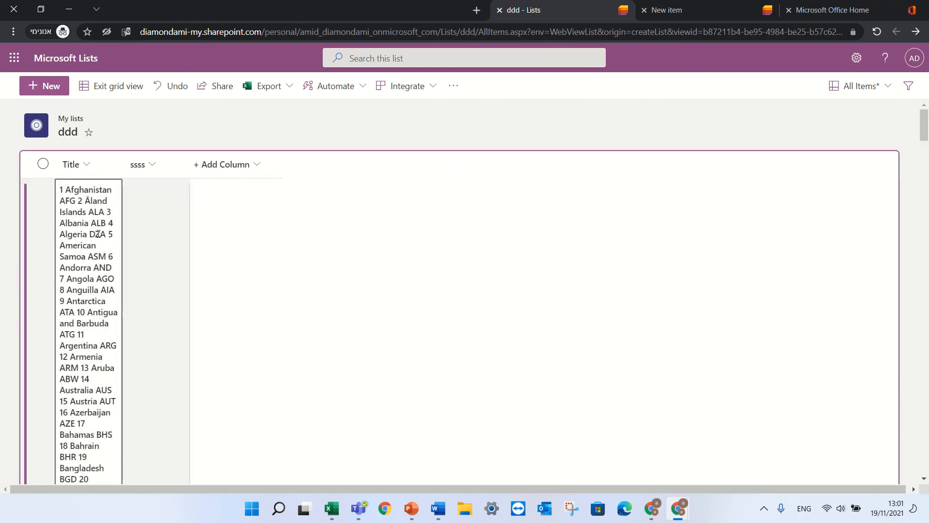
click(172, 87)
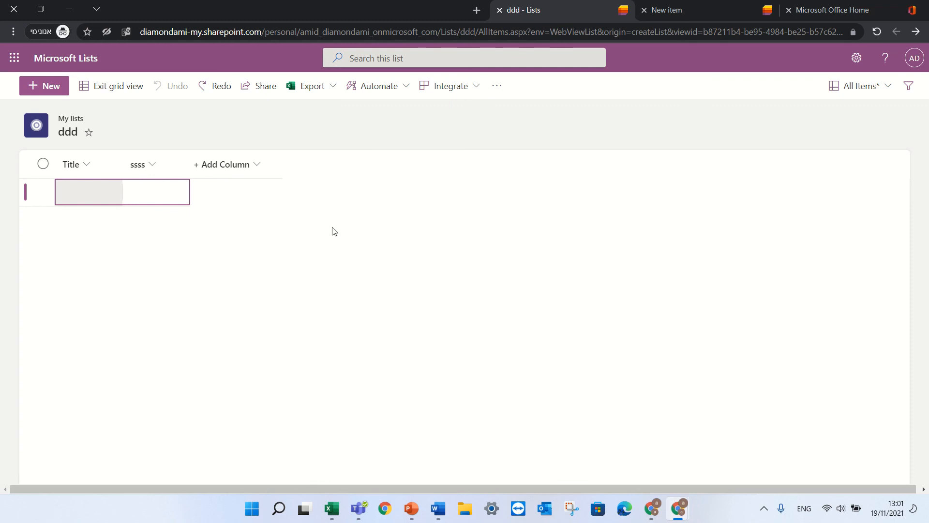
- Paste the copied Excel rows across the Title and ssss columns from the first row, and check the pasted items down to the list's end
click(90, 198)
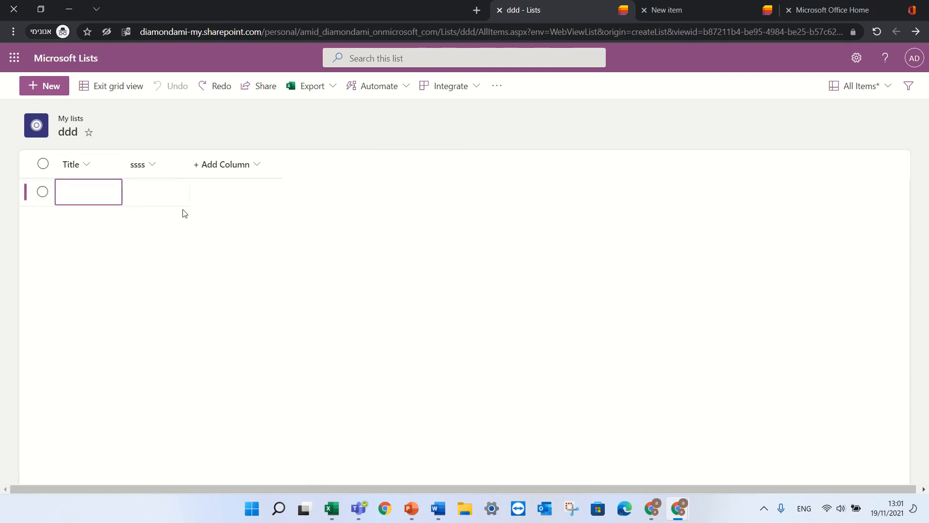
click(174, 193)
key(ctrl+v)
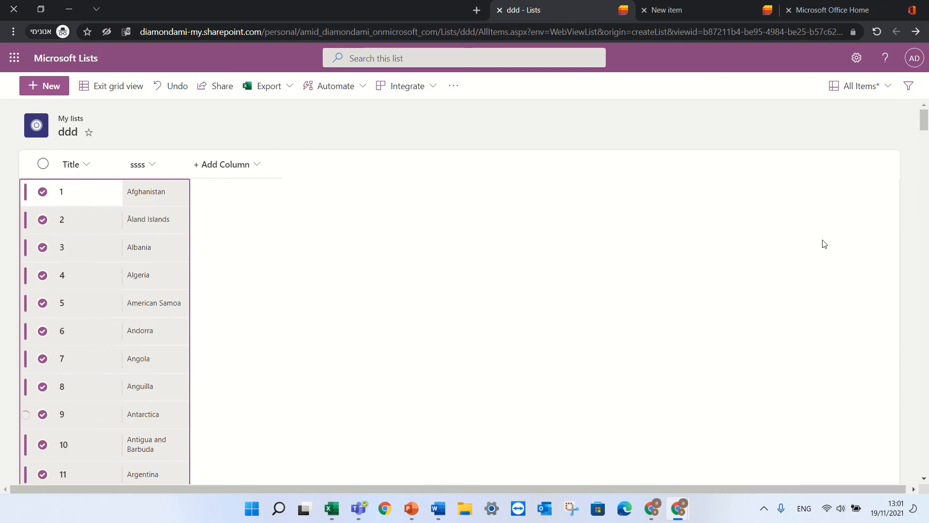
click(54, 425)
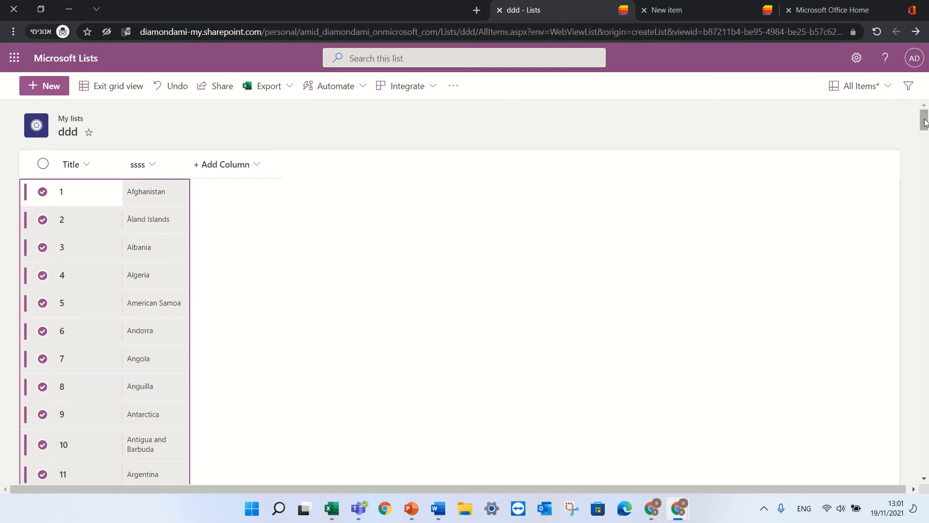
click(924, 165)
drag(919, 165, 919, 172)
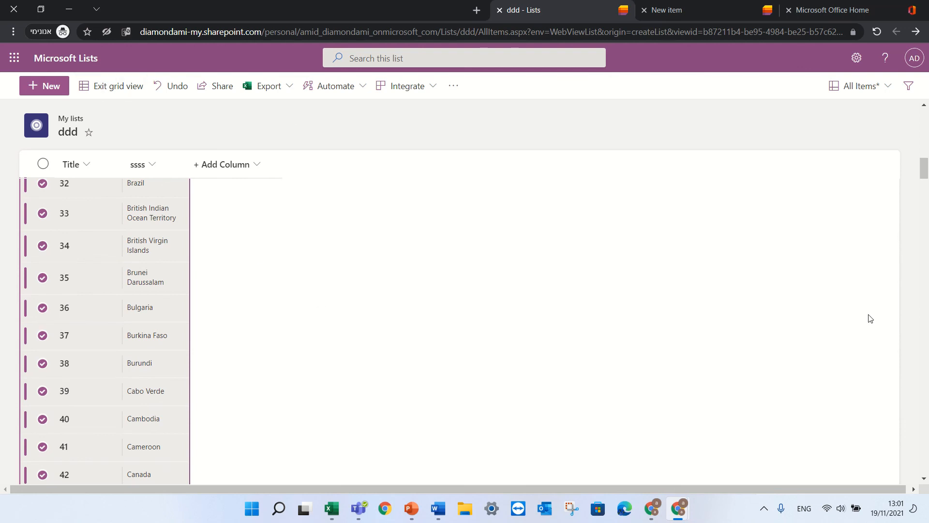
drag(928, 180, 896, 486)
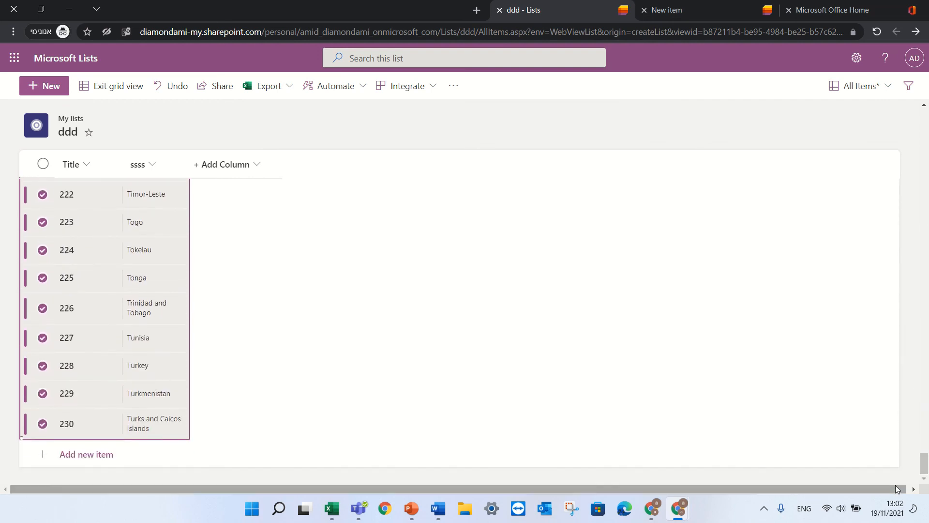